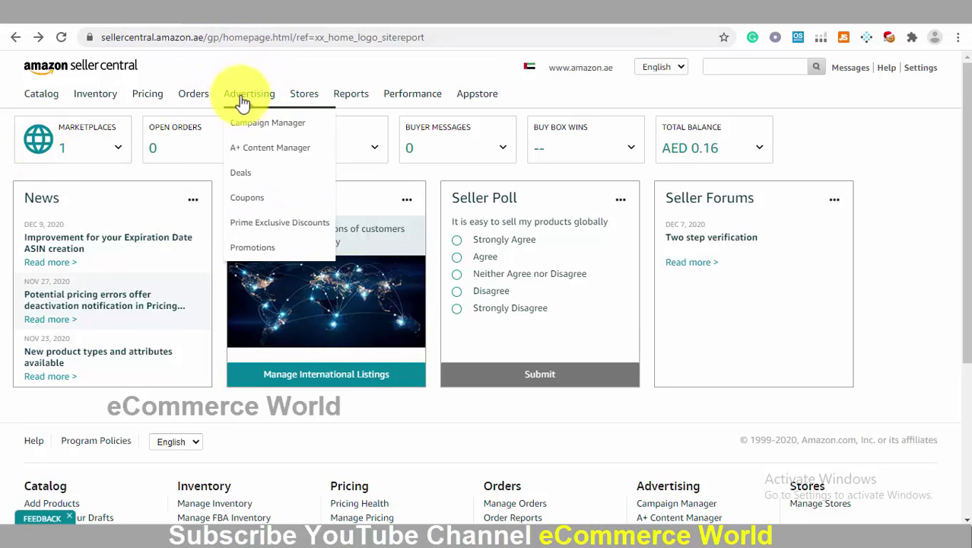
Open the Campaign Manager and start creating a new Sponsored Products campaign.
mouse_move(71, 113)
mouse_move(270, 99)
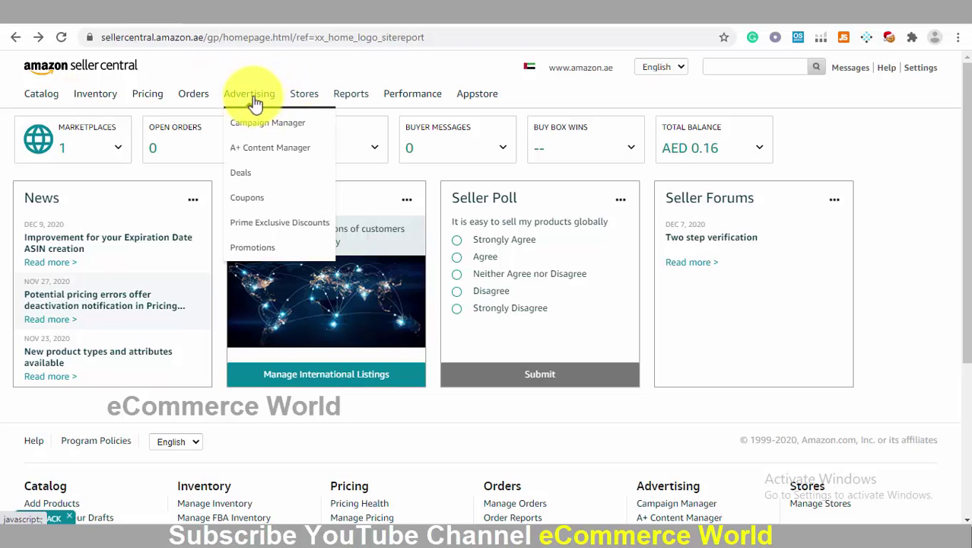
left_click(265, 129)
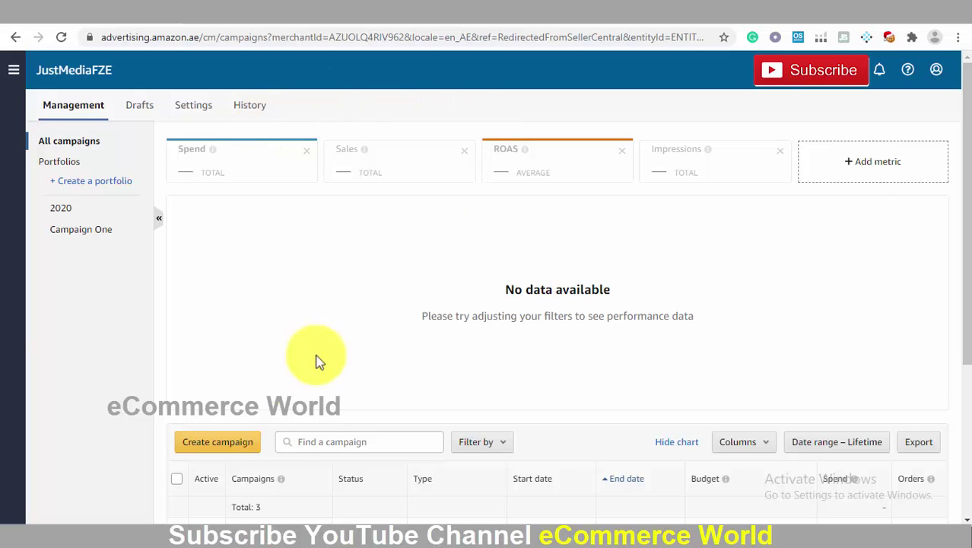
left_click(221, 446)
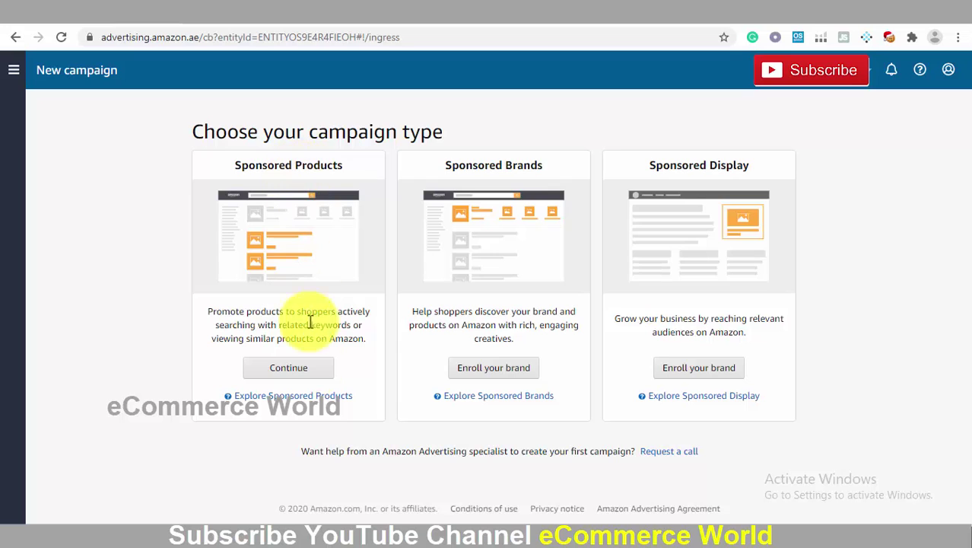
left_click(286, 372)
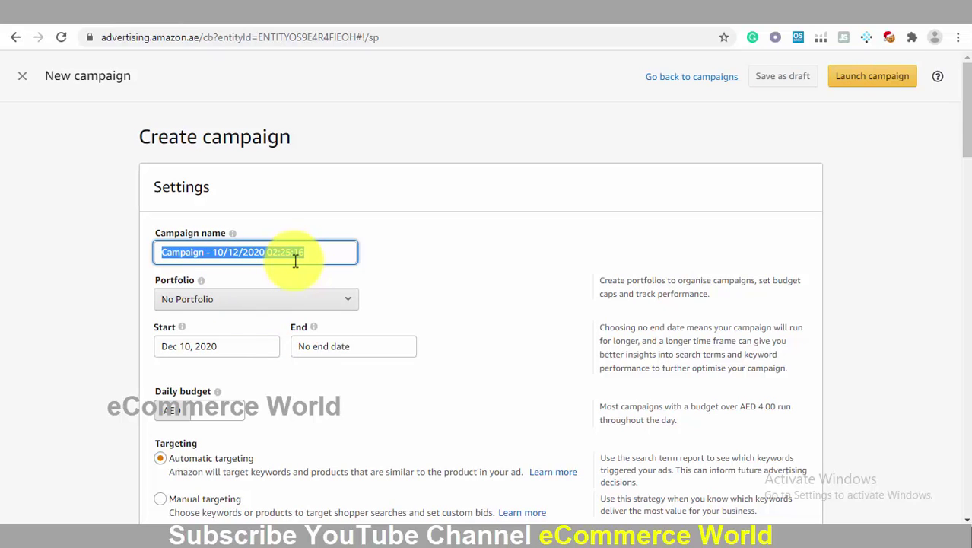
Name the campaign ABC and choose Dec 10, 2020 as its start date.
key("BackSpace")
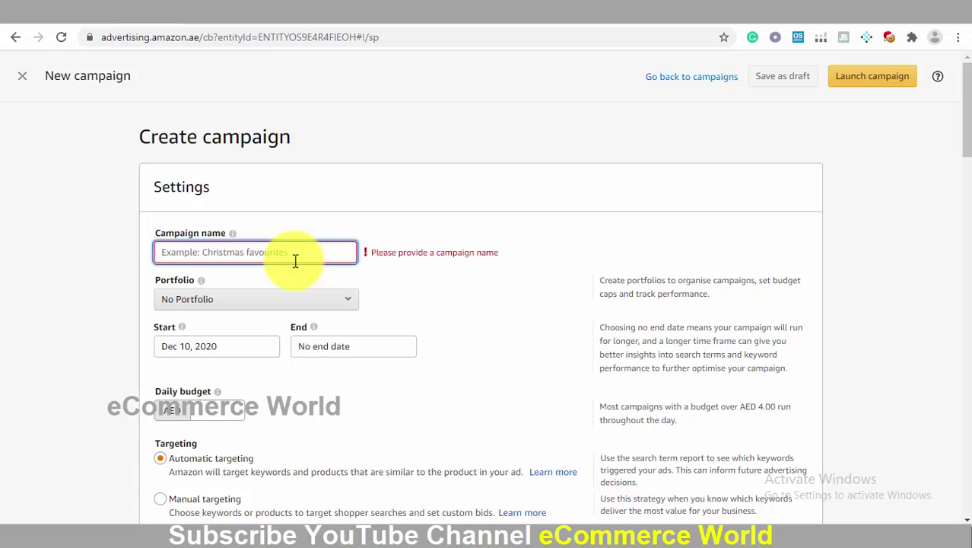
type("ABC")
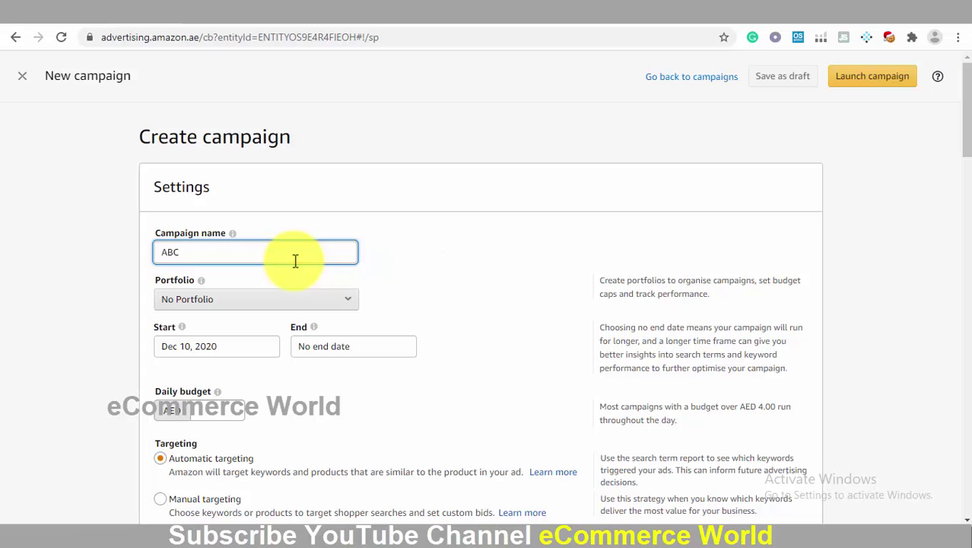
left_click(251, 346)
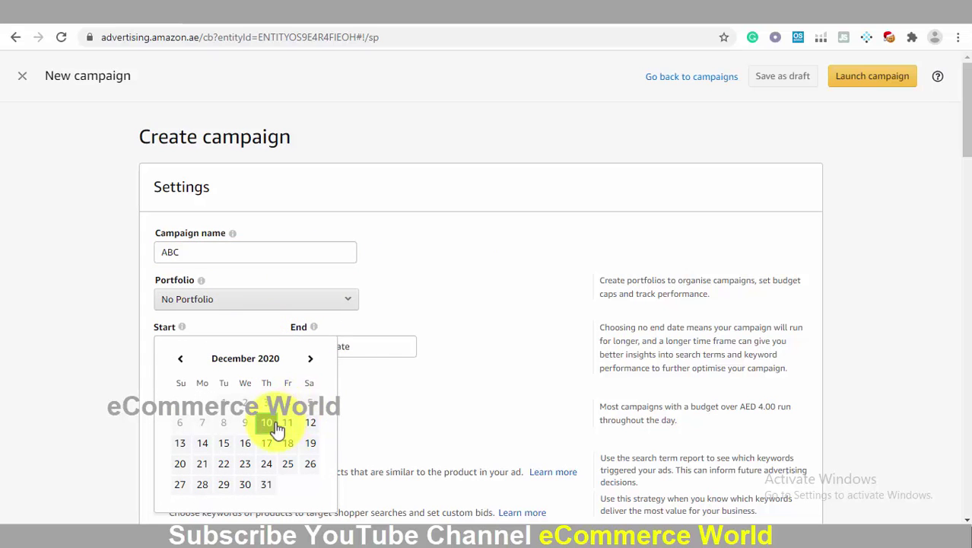
left_click(266, 422)
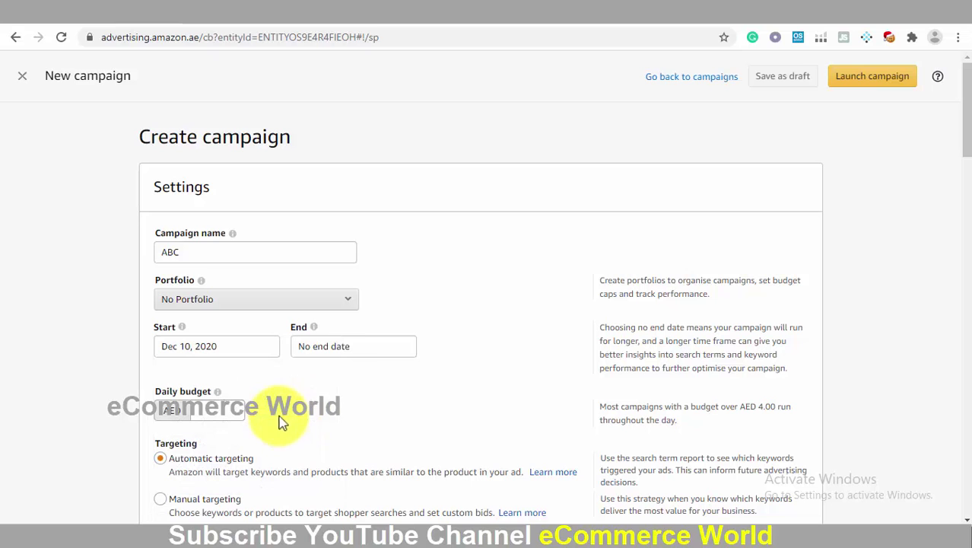
Set the campaign's end date to Jun 15, 2021 and its daily budget to AED 25.
left_click(357, 346)
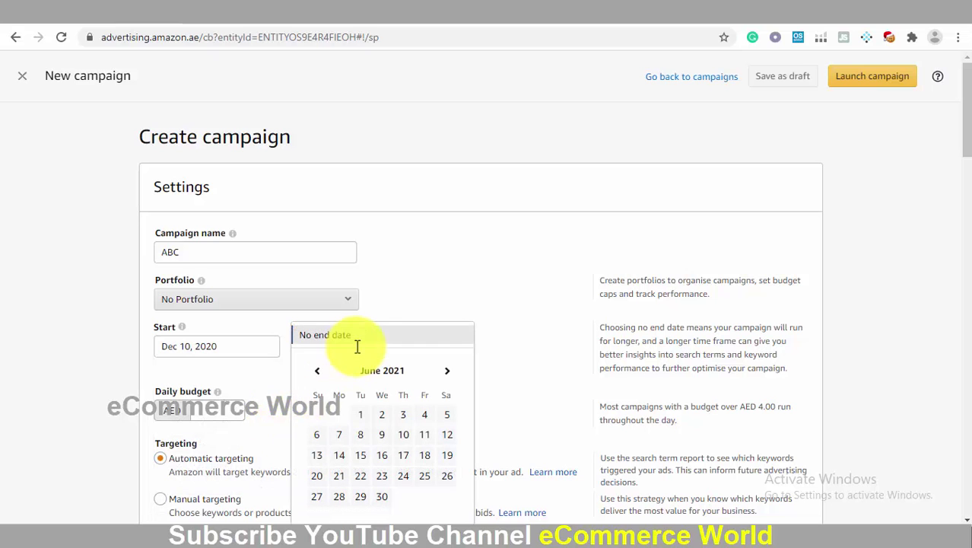
left_click(360, 456)
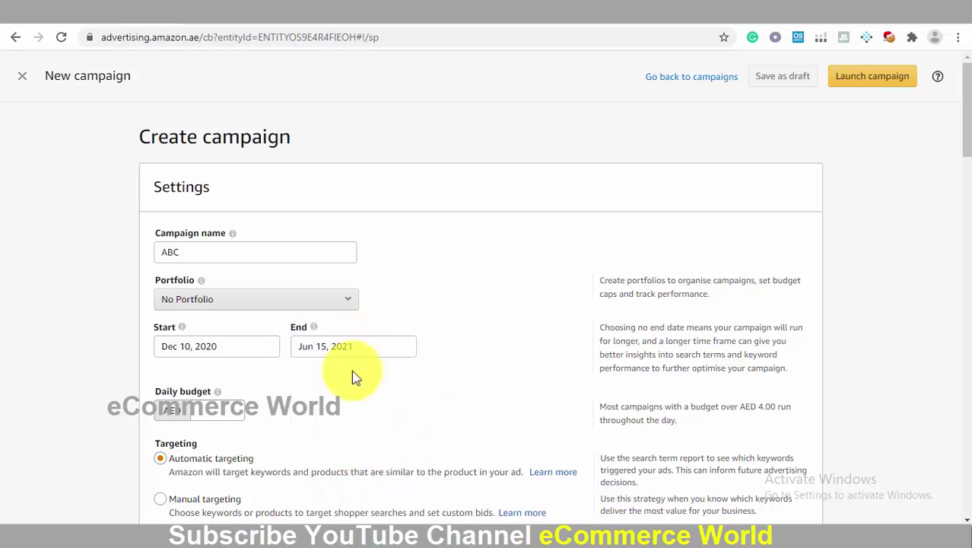
left_click(213, 409)
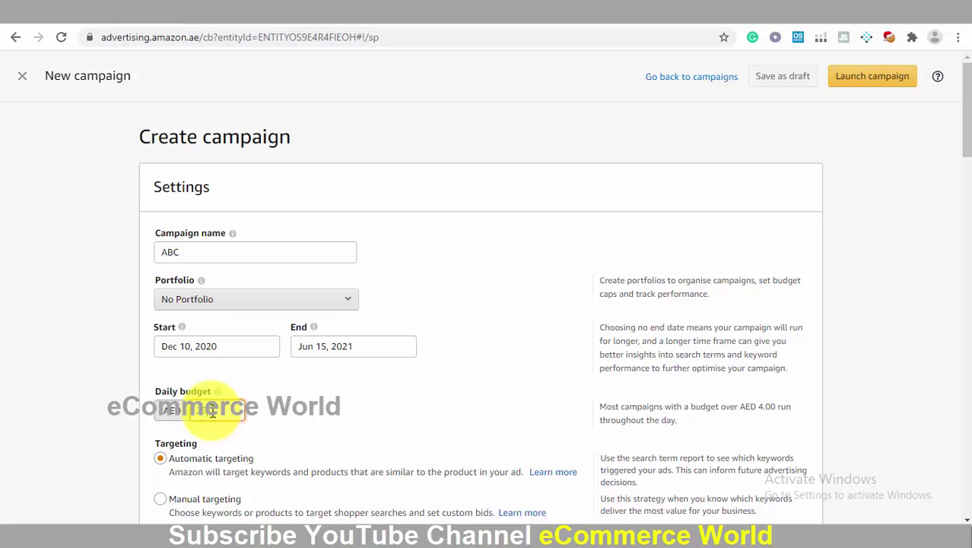
type("25")
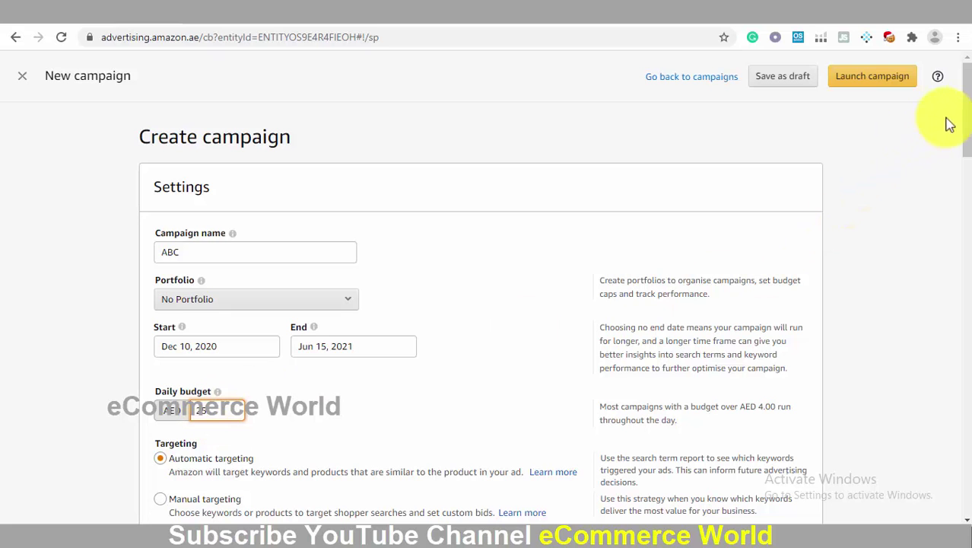
Replace the default ad group name with "abc ad group".
left_click_drag(968, 82, 968, 135)
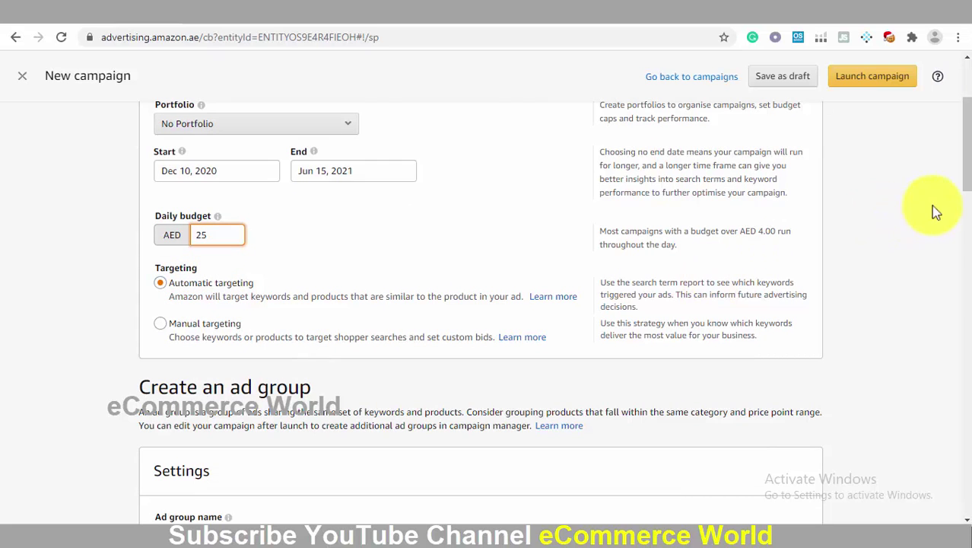
left_click_drag(966, 160, 957, 217)
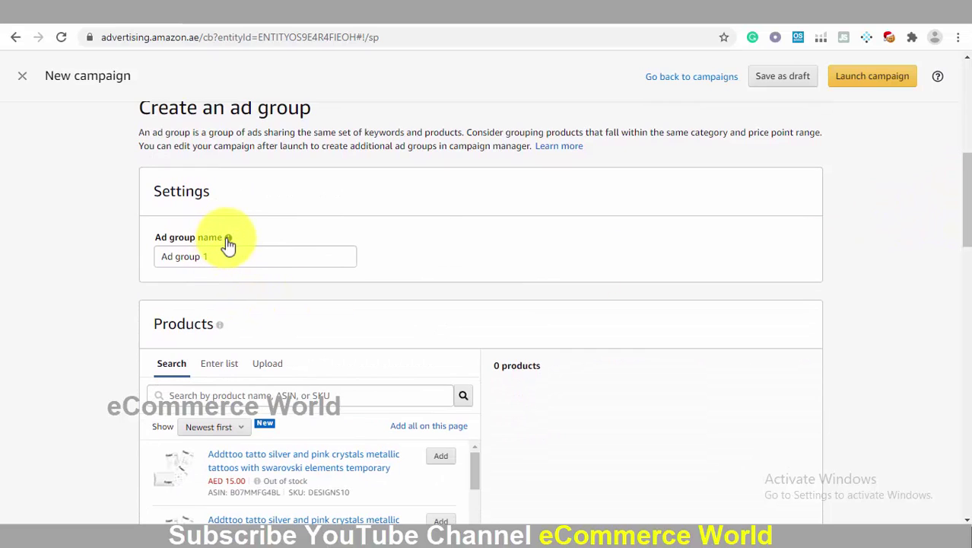
mouse_move(227, 240)
left_click(224, 256)
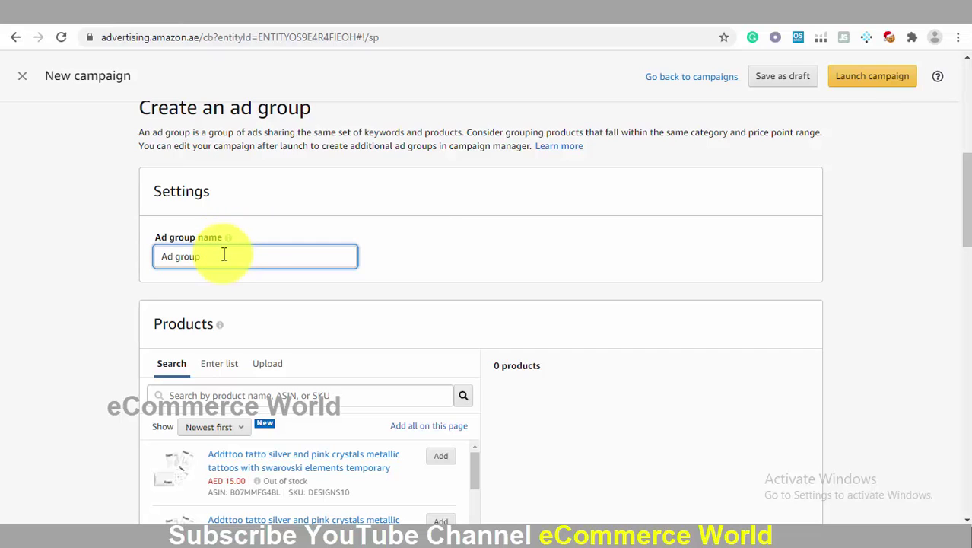
key("BackSpace")
key("BackSpace")
key("BackSpace")
key("BackSpace")
key("BackSpace")
key("BackSpace")
key("BackSpace")
key("BackSpace")
type("abc")
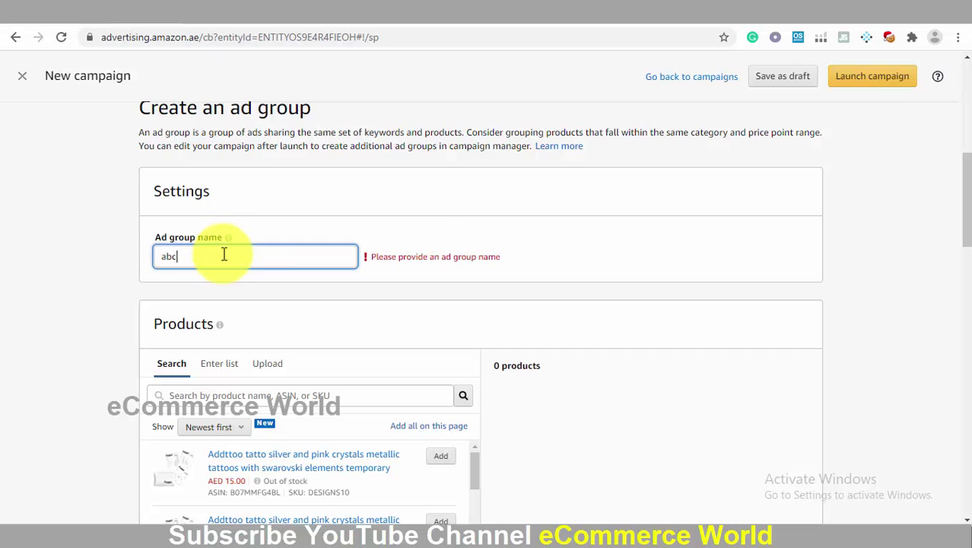
type(" ad gr")
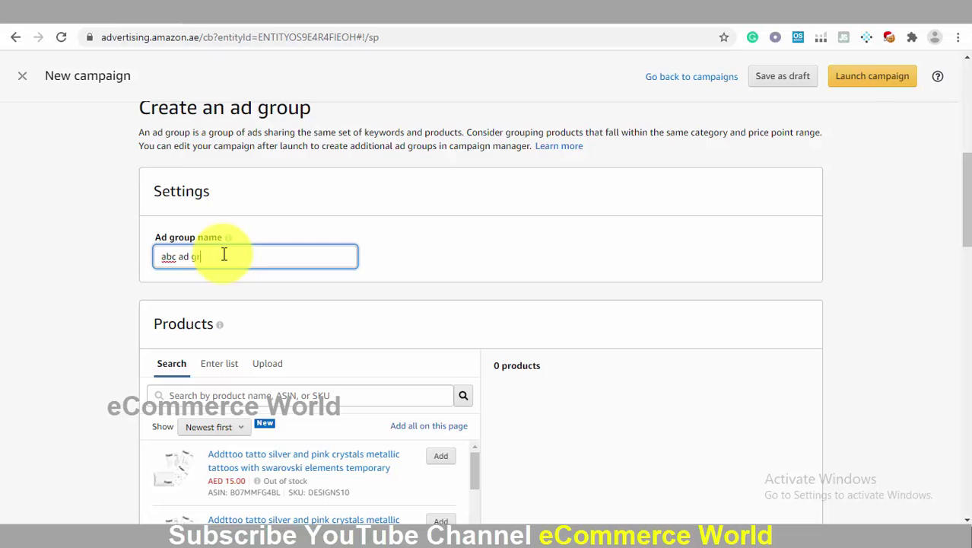
type("oup")
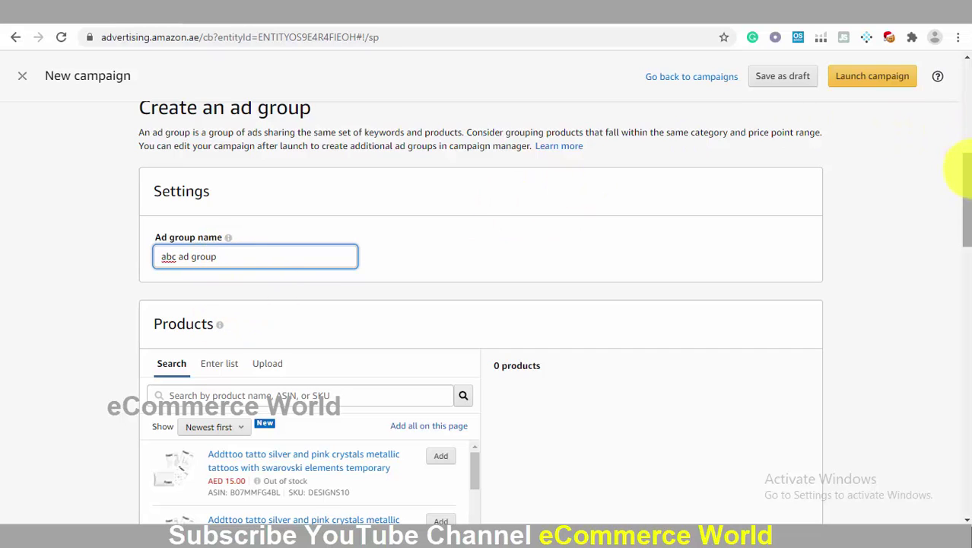
Add the AED 15.00 Addttoo silver and pink crystals metallic tattoos (SKU DESIGNS10) to the advertised products.
left_click_drag(965, 180, 963, 202)
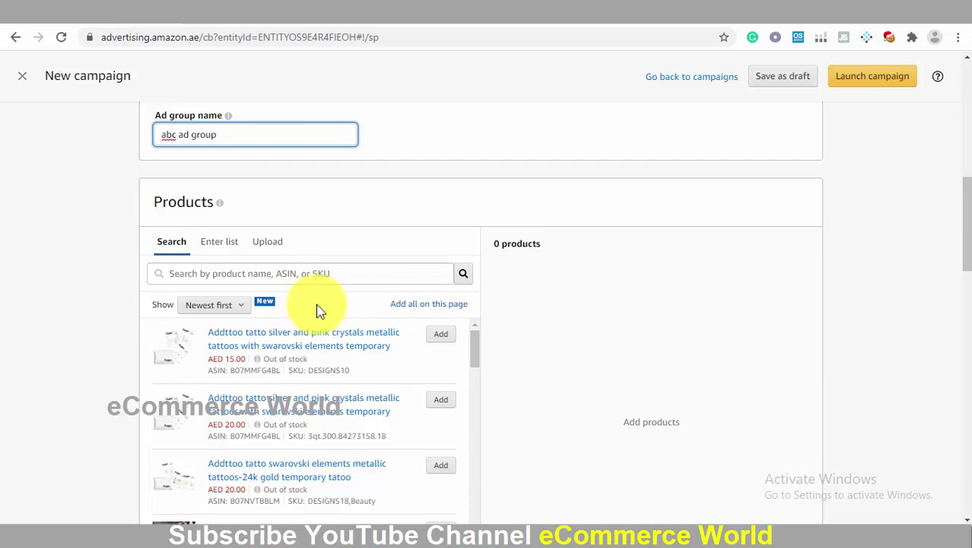
left_click(276, 274)
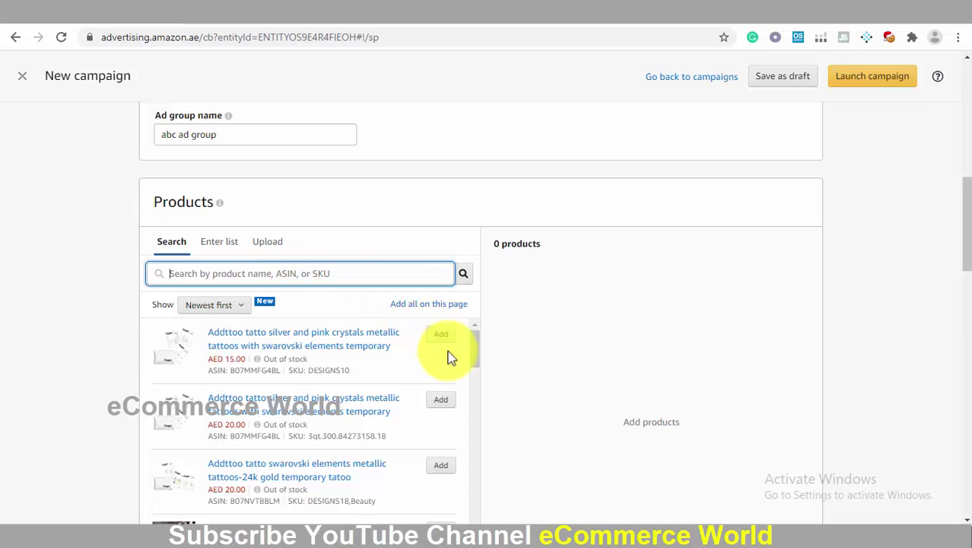
mouse_move(475, 341)
left_mouse_down()
mouse_move(475, 365)
mouse_move(466, 340)
left_mouse_up()
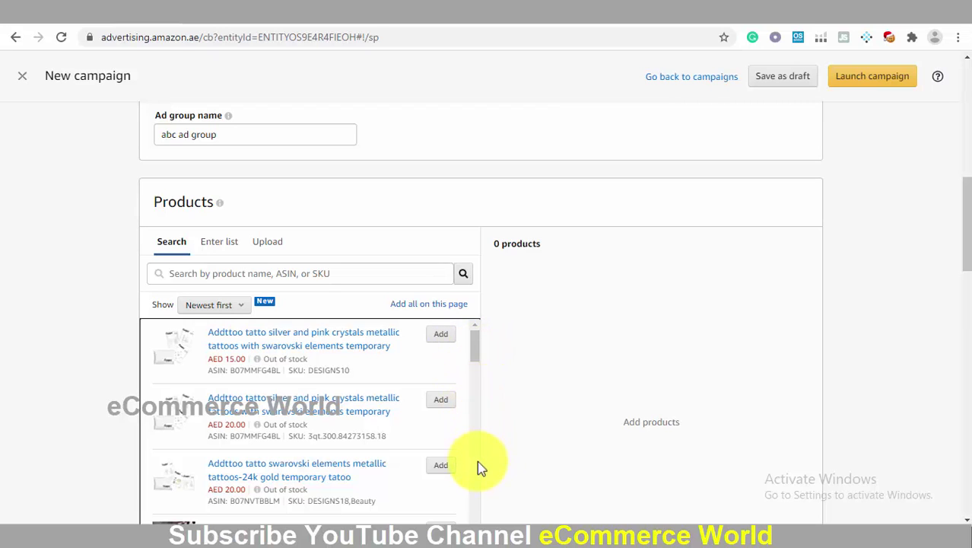
left_click(441, 334)
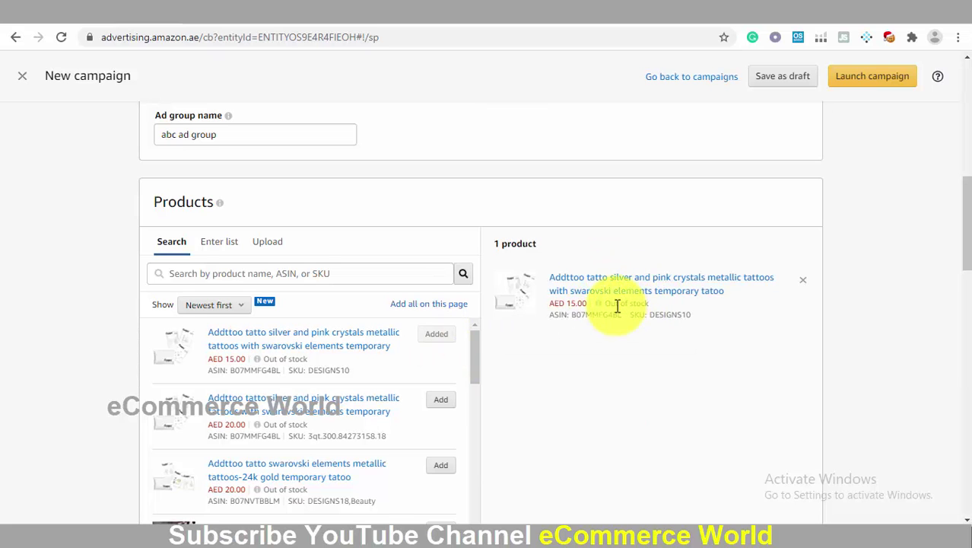
Set the campaign's default bid to AED 1.50 in the bidding settings.
scroll(960, 221, "down", 3)
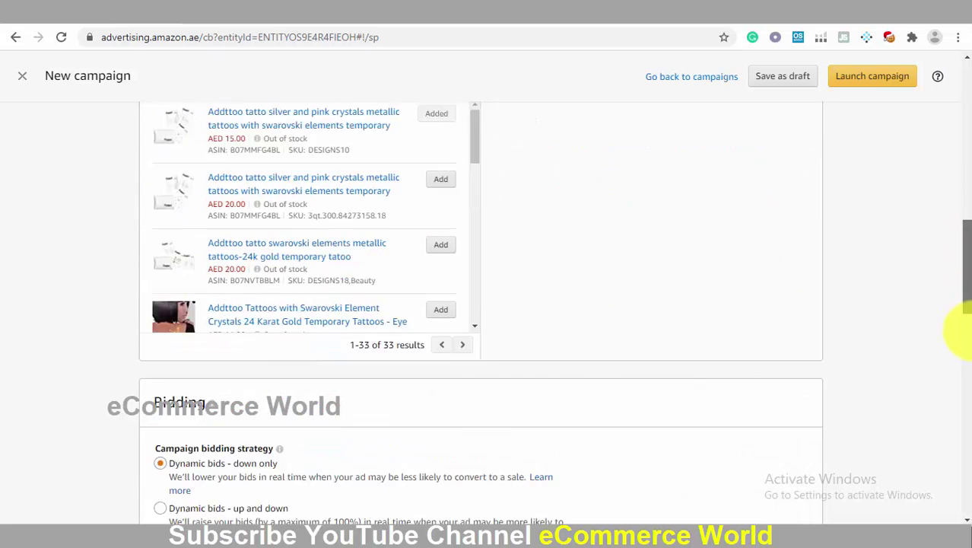
scroll(965, 331, "down", 5)
scroll(963, 336, "down", 1)
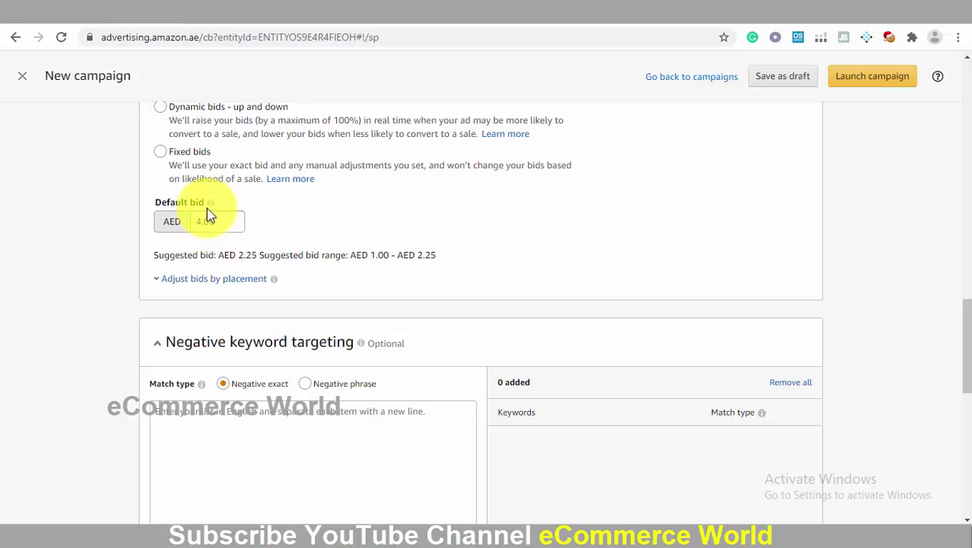
mouse_move(211, 204)
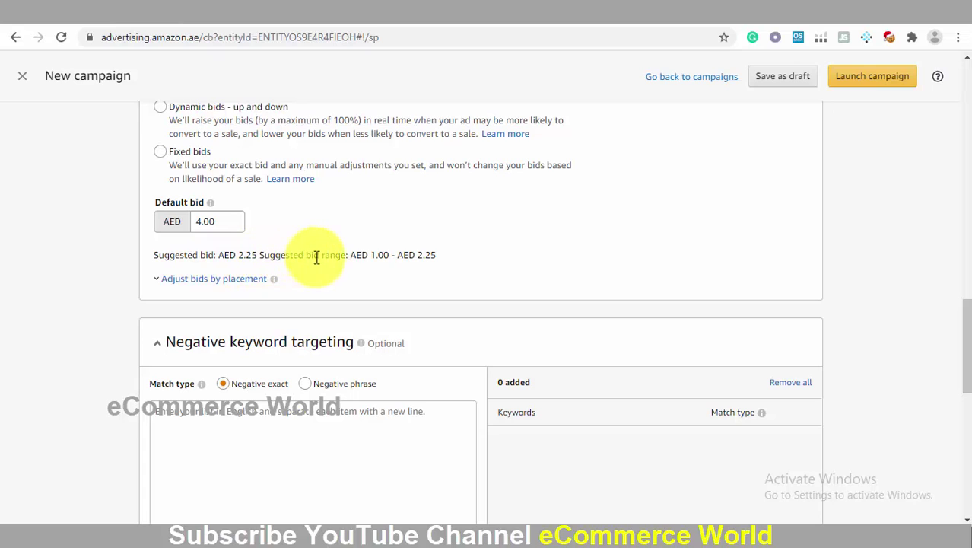
left_click(216, 220)
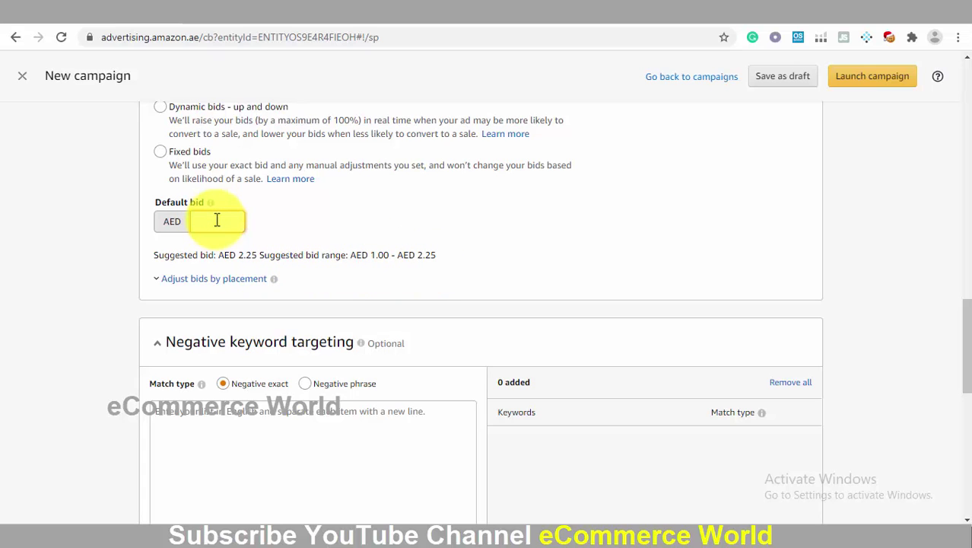
type("1.5")
type("0")
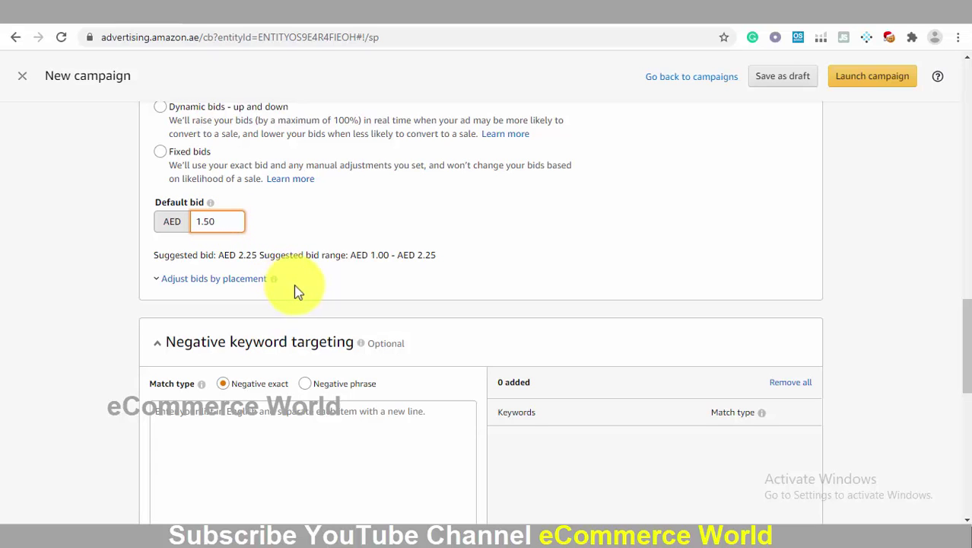
left_click(293, 286)
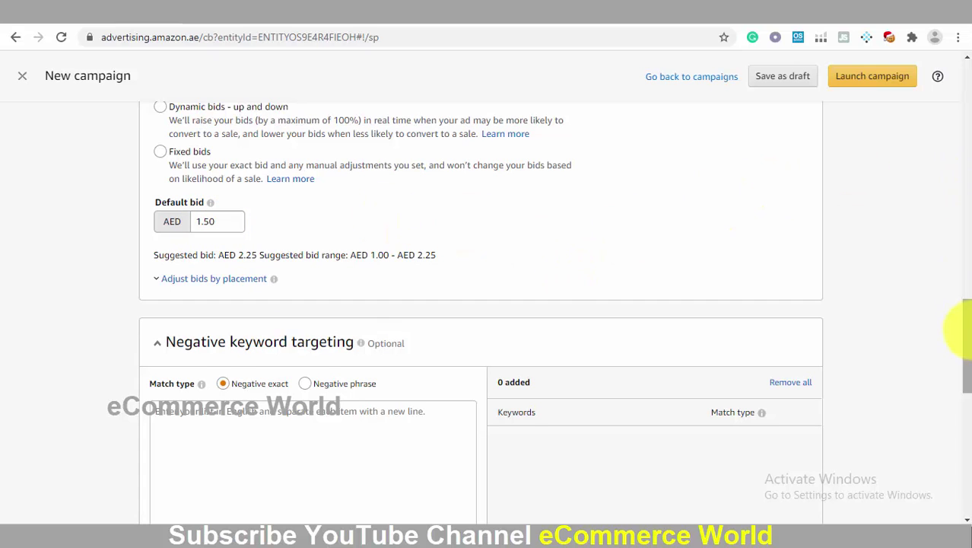
Try to launch the ABC campaign with the settings entered so far.
scroll(955, 327, "down", 1)
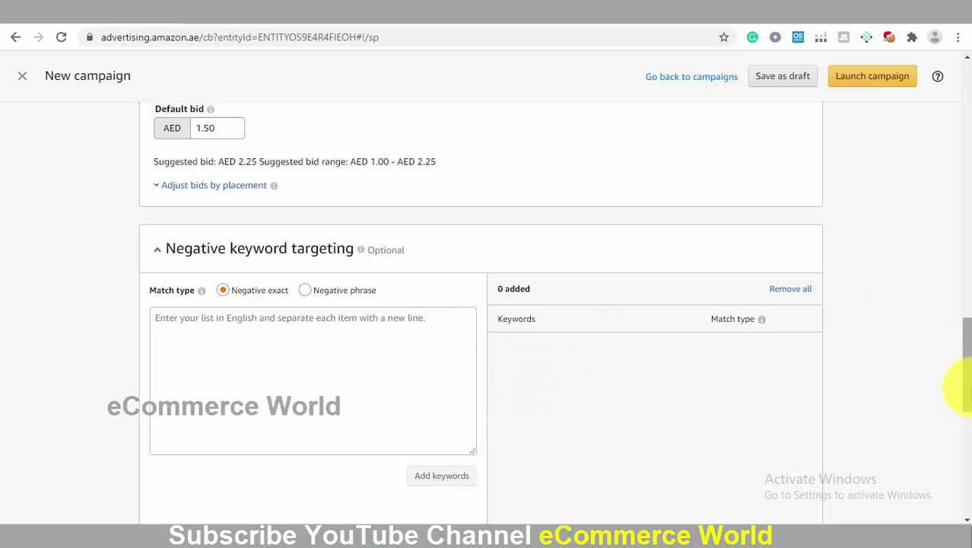
left_click_drag(966, 373, 963, 234)
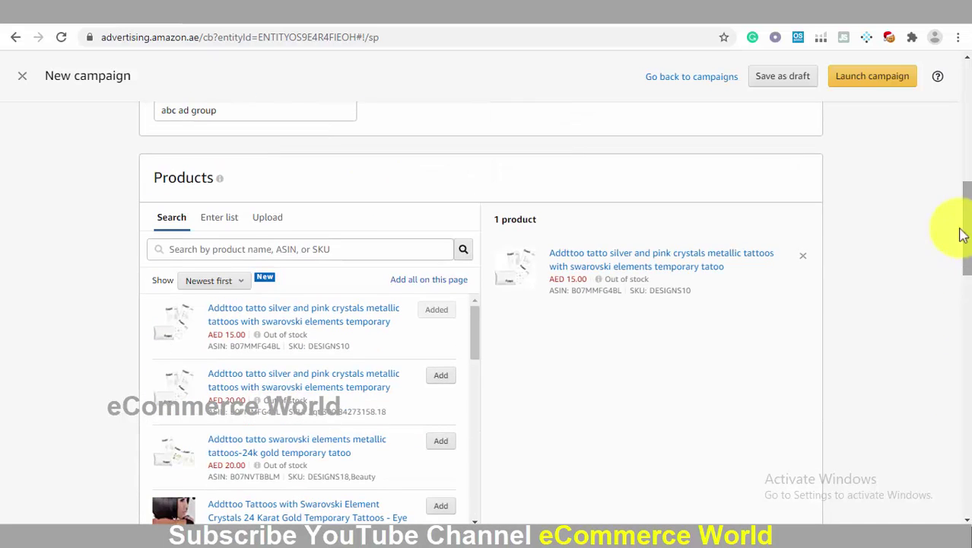
left_click(864, 82)
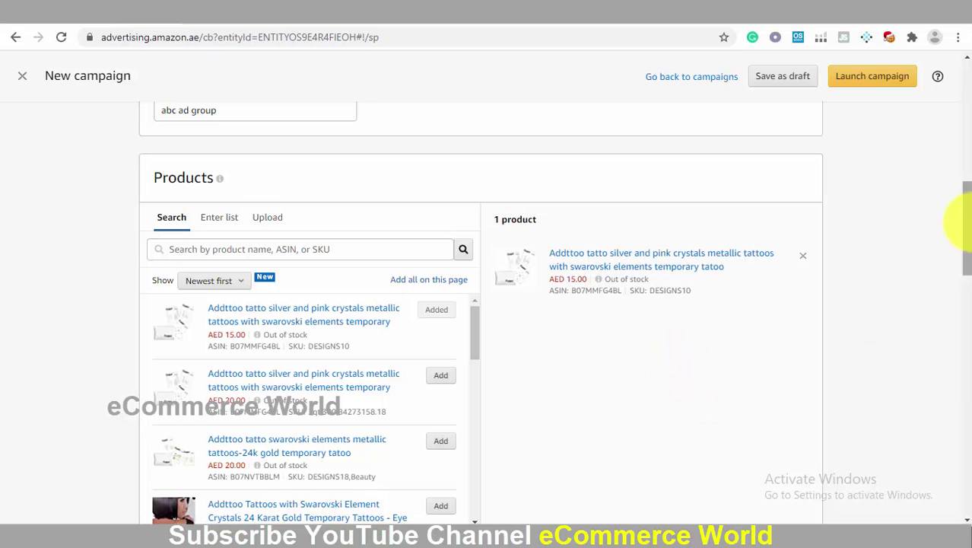
Leave the ABC campaign form, discarding its changes, and start another Sponsored Products campaign.
left_click_drag(966, 221, 964, 114)
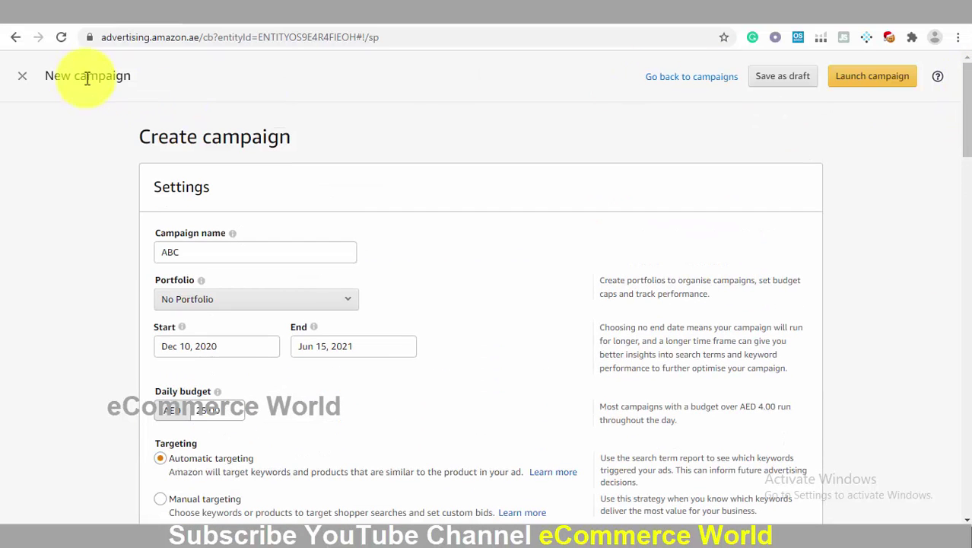
left_click(14, 39)
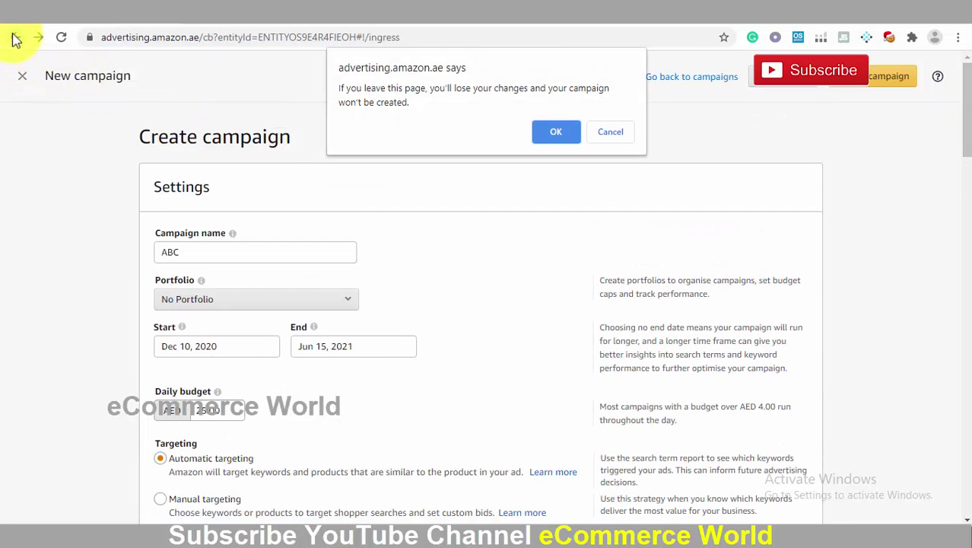
left_click(557, 141)
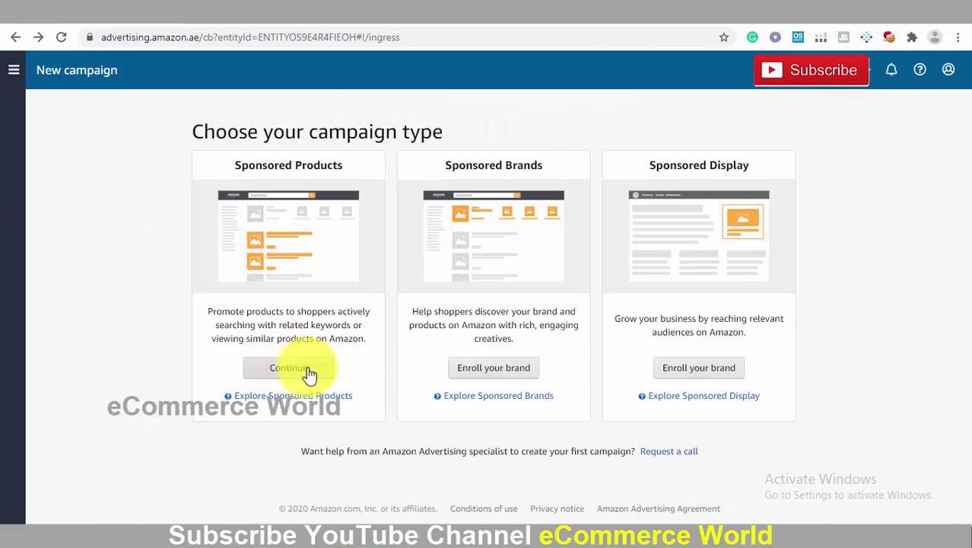
left_click(286, 375)
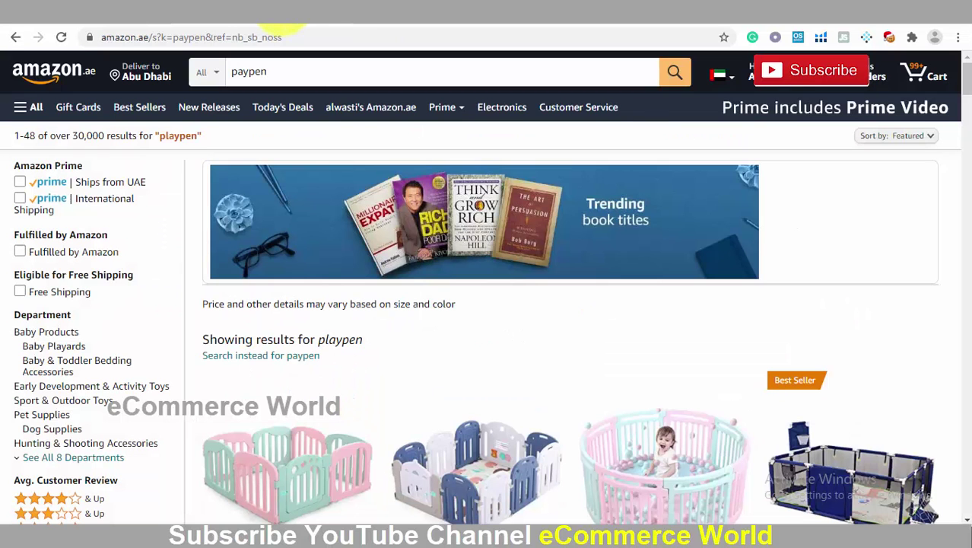
Examine the sponsored listings in the playpen search results and view the ad explanation for the round fence playpen.
scroll(960, 99, "down", 3)
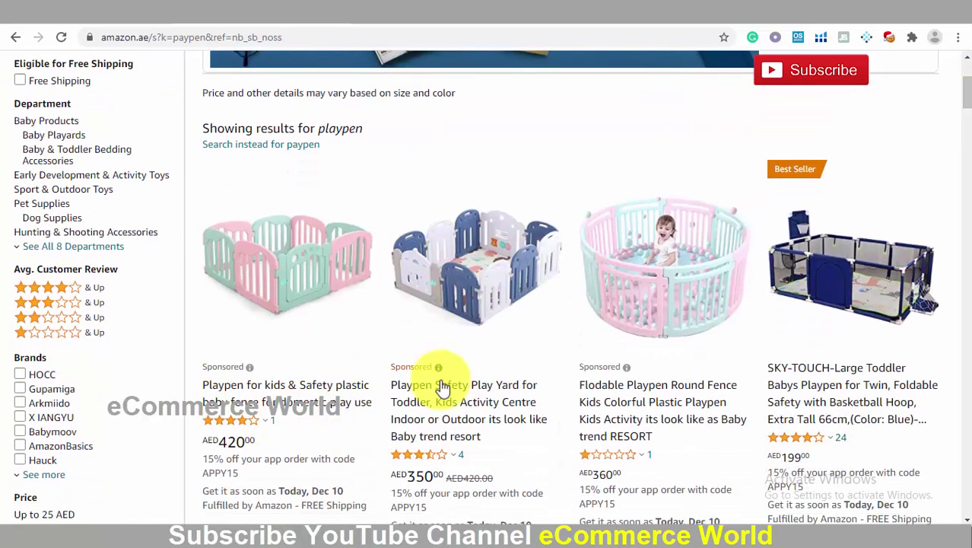
left_click(624, 370)
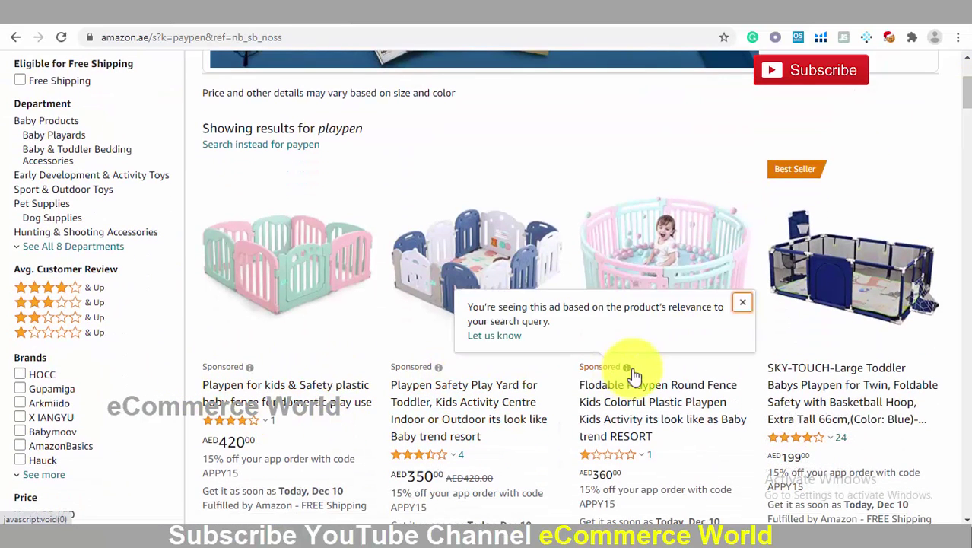
left_click_drag(966, 88, 932, 28)
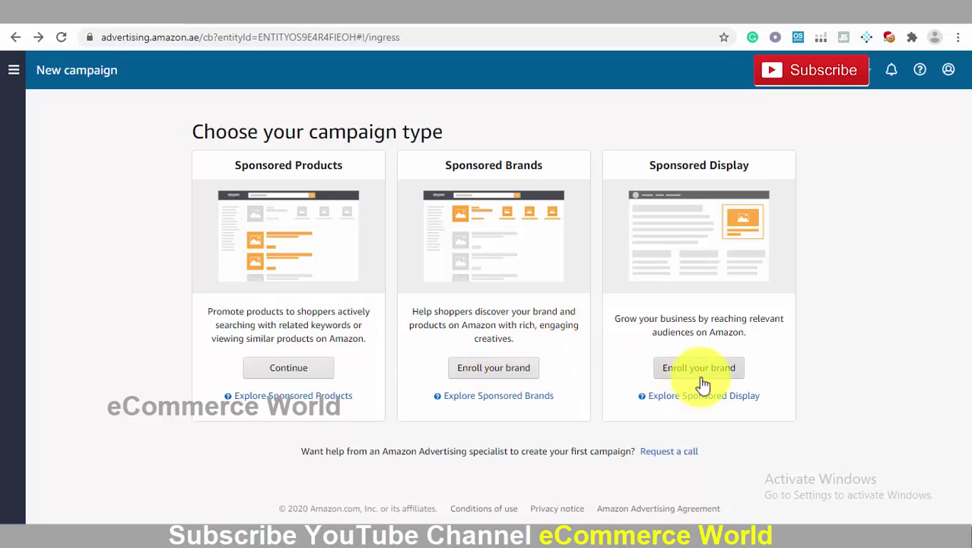
Name the new Sponsored Products campaign ABC Manual and set its end date to Jun 20, 2021.
left_click(285, 369)
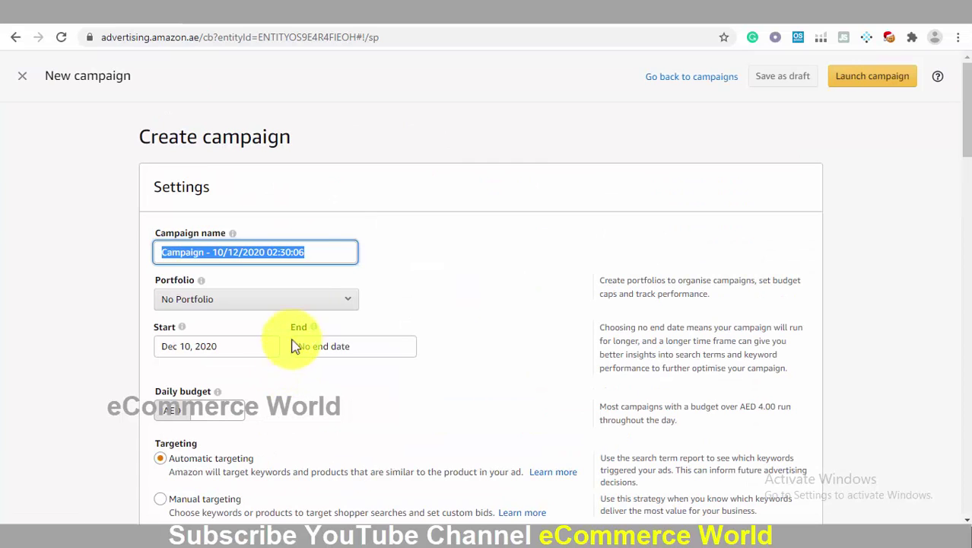
key("BackSpace")
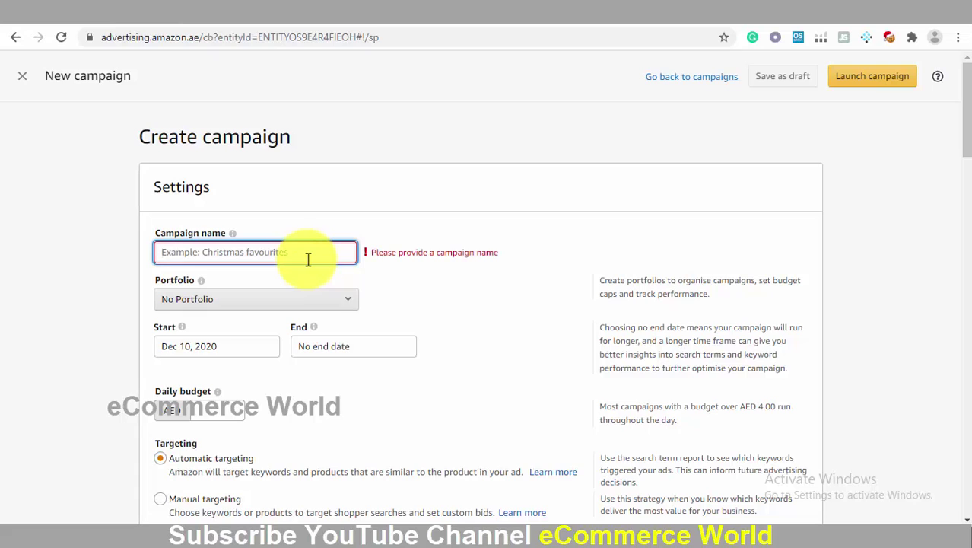
type("AB")
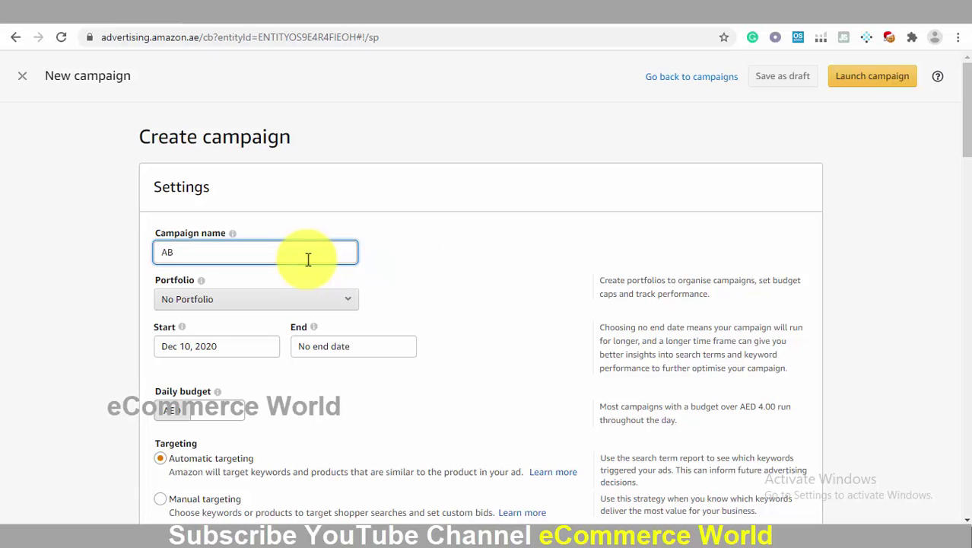
type("C Manual")
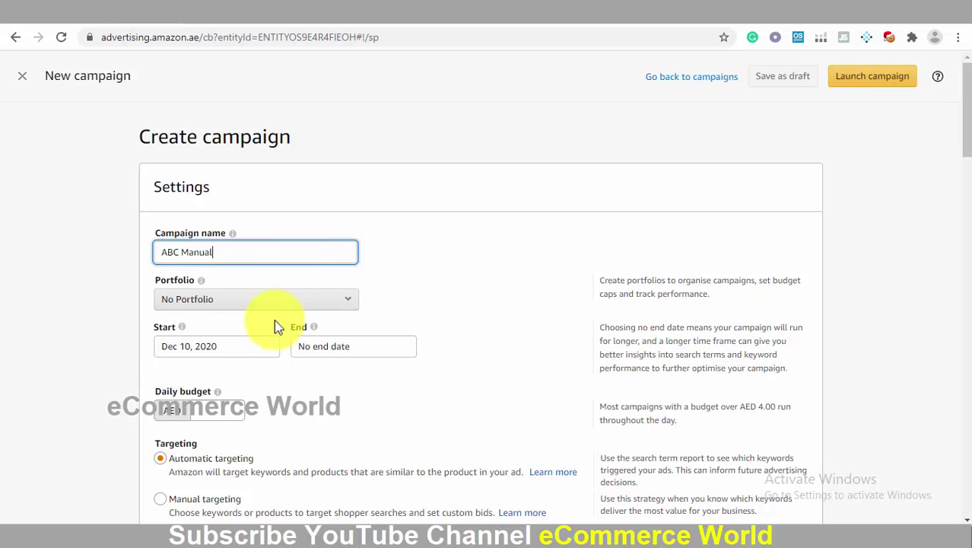
left_click(332, 344)
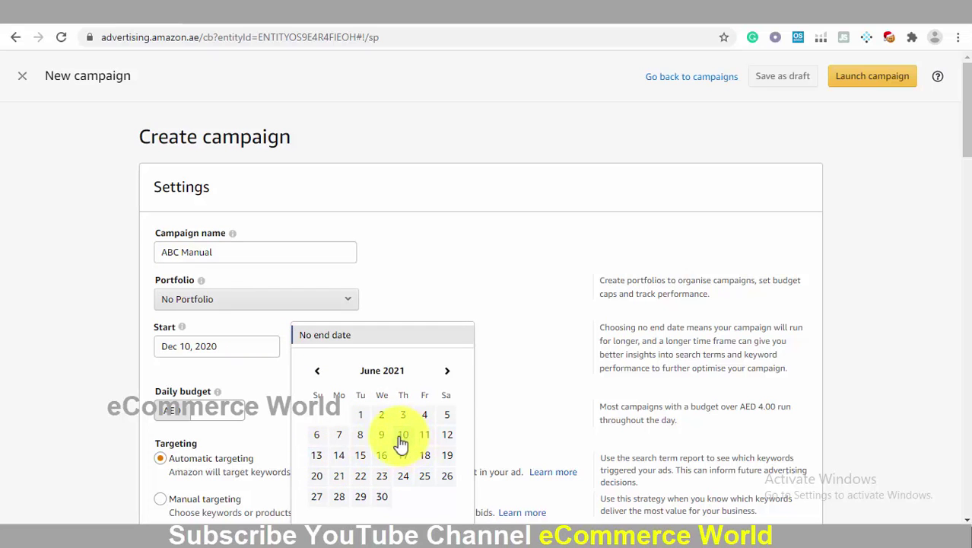
left_click(316, 475)
Set the campaign's daily budget to AED 25.00 and choose manual targeting.
scroll(601, 273, "down", 2)
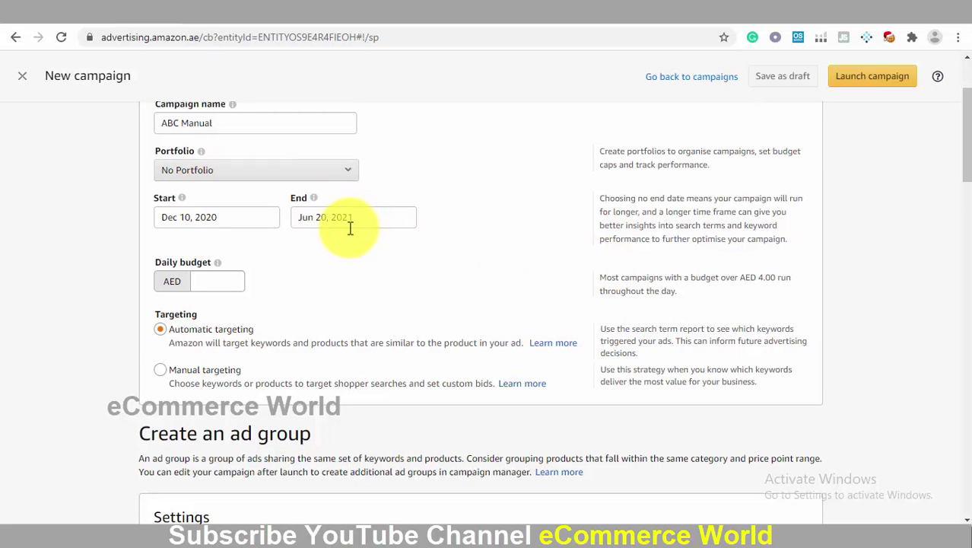
left_click(220, 280)
mouse_move(217, 263)
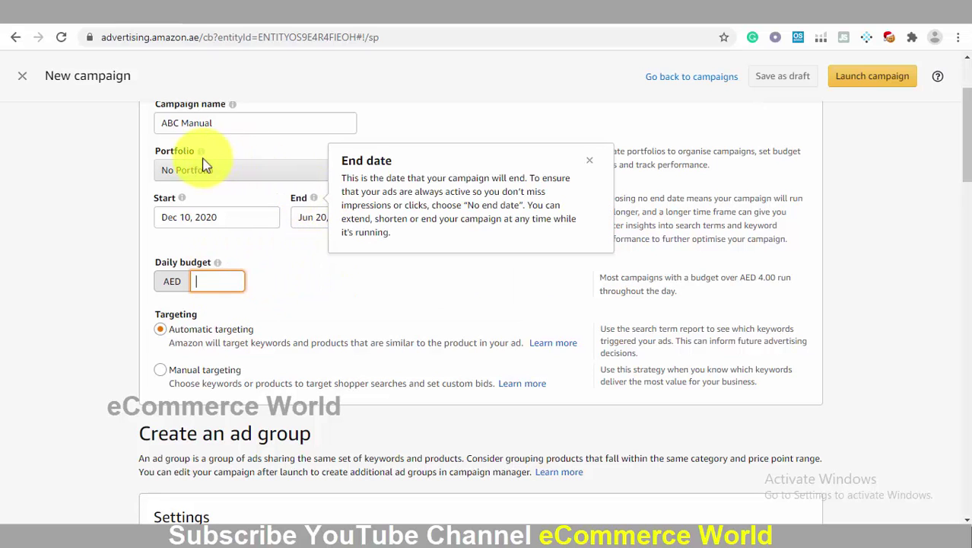
mouse_move(201, 156)
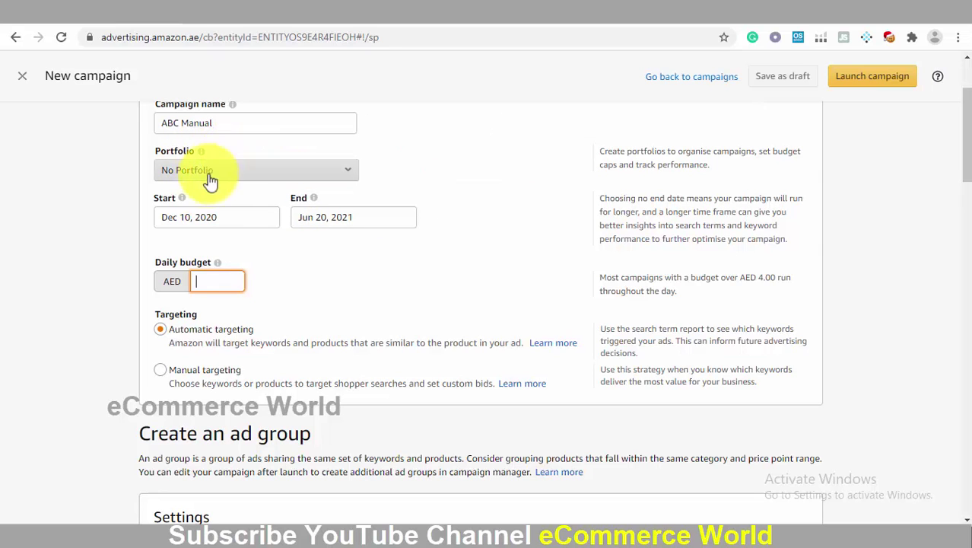
mouse_move(182, 204)
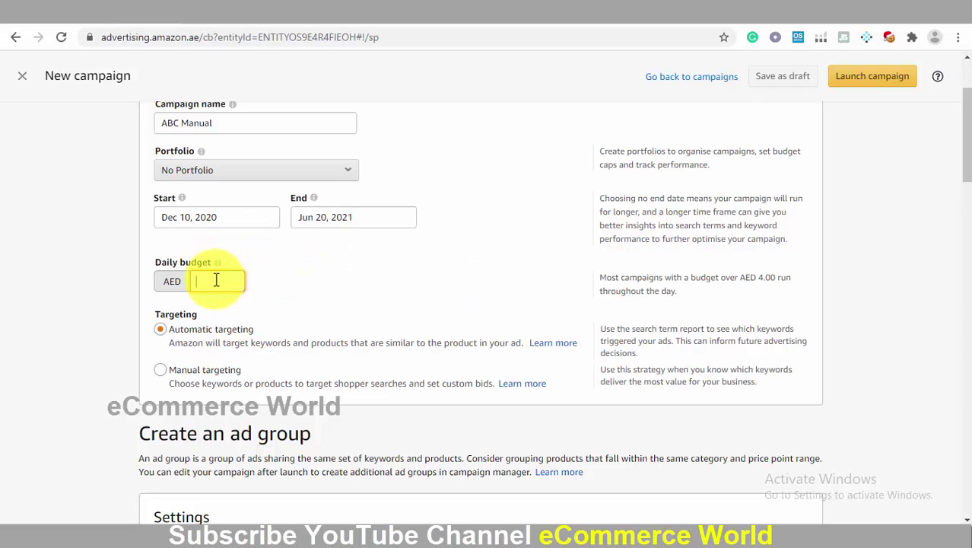
type("5")
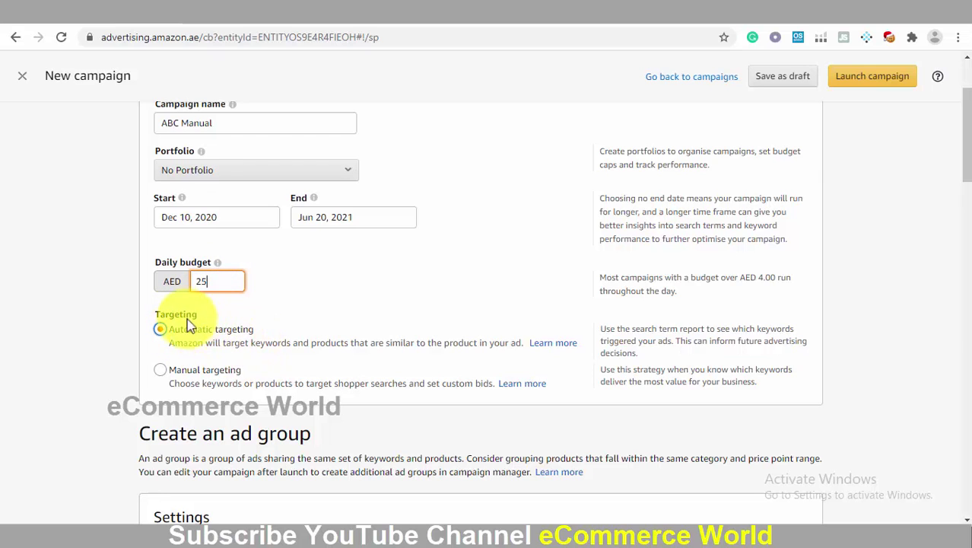
left_click(162, 373)
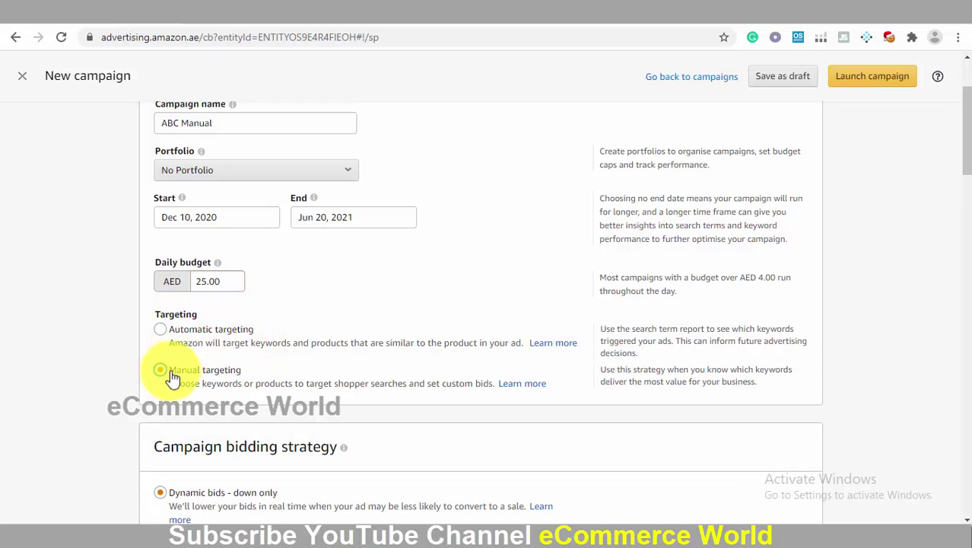
Rename the ad group as "abc manual group" in the ad group settings.
scroll(965, 127, "down", 4)
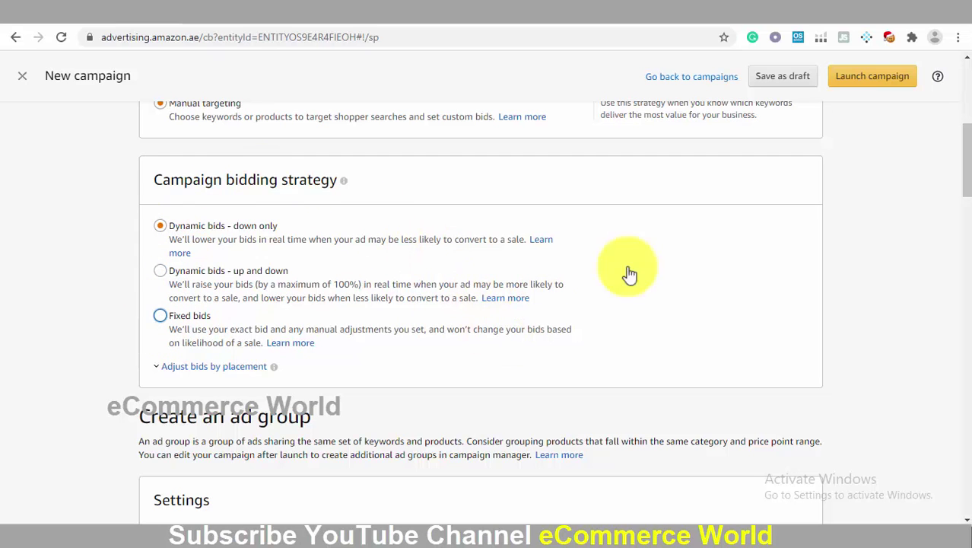
left_click_drag(968, 156, 970, 175)
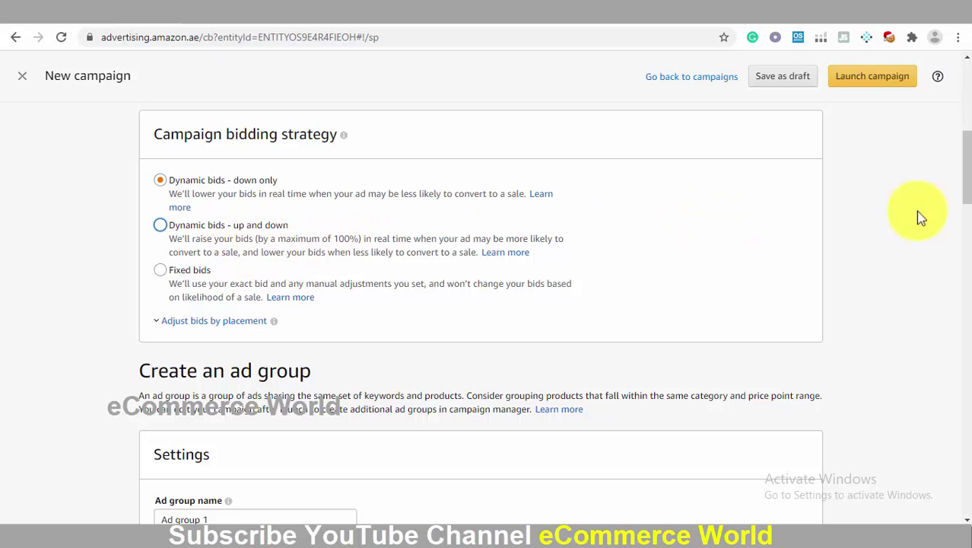
scroll(957, 189, "down", 1)
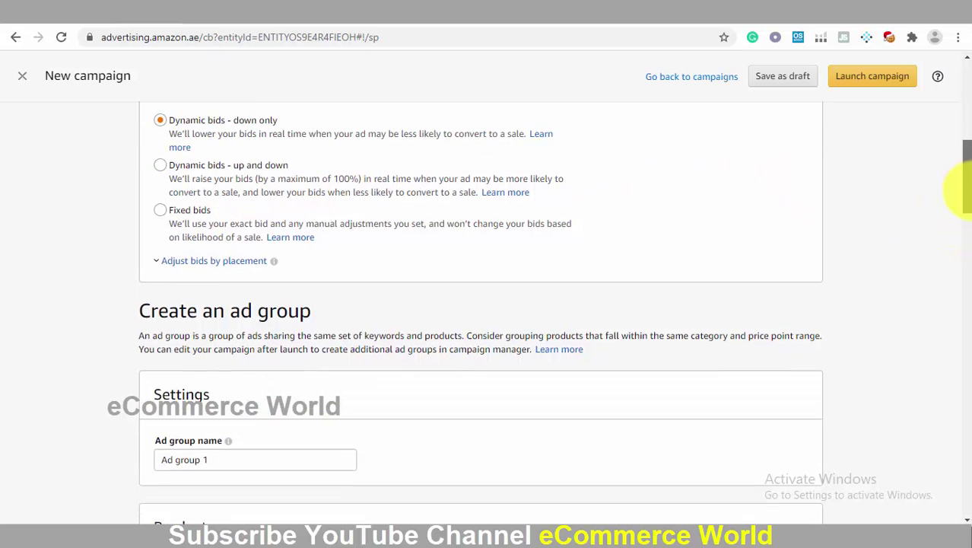
scroll(957, 189, "up", 1)
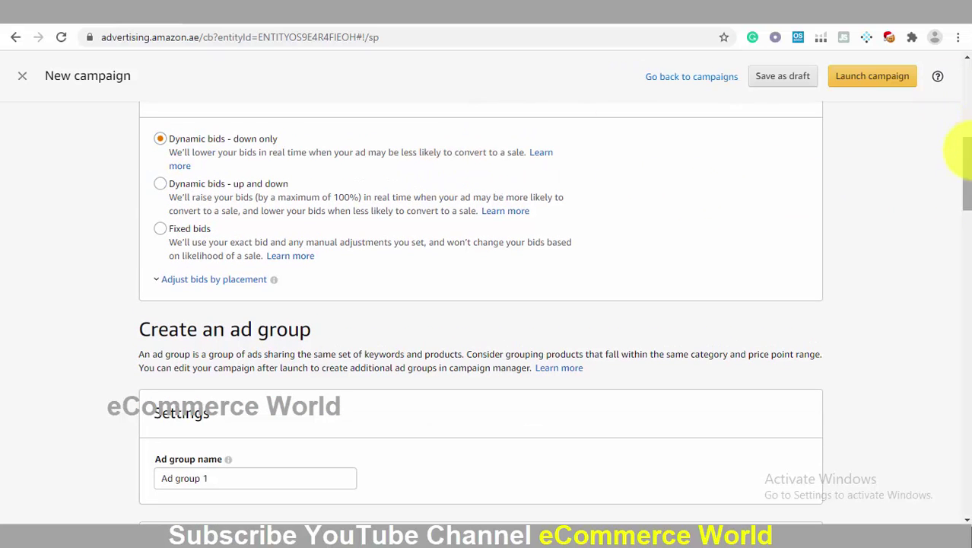
scroll(960, 171, "down", 2)
scroll(960, 187, "down", 2)
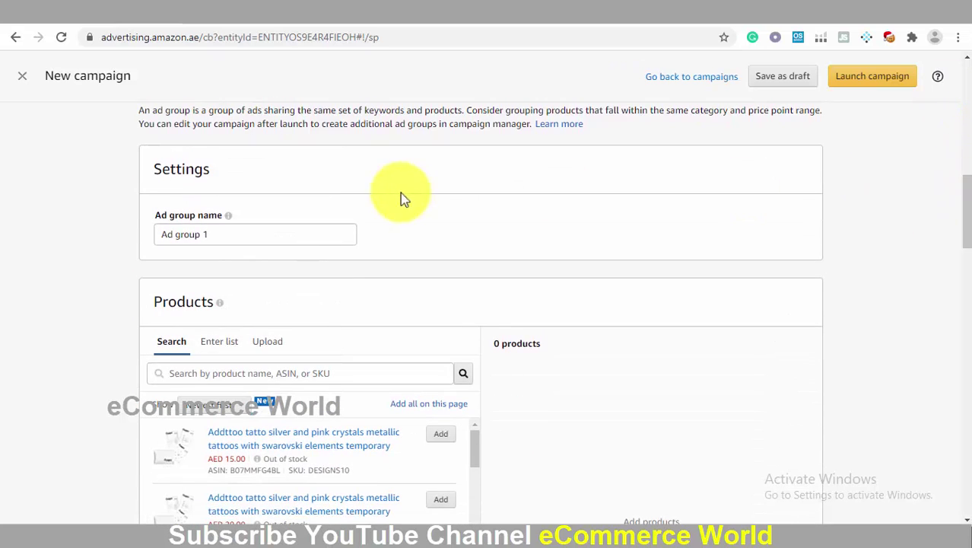
left_click(255, 236)
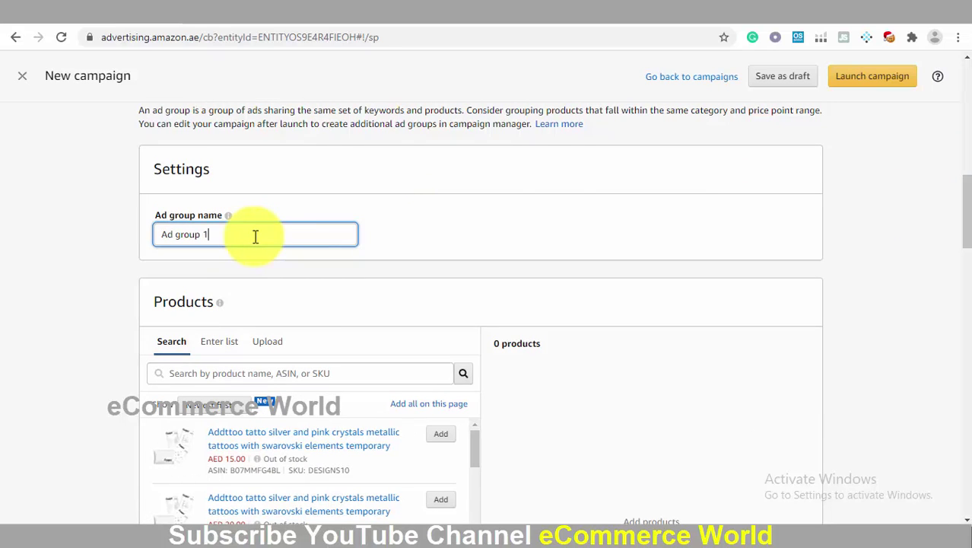
key("BackSpace")
key("BackSpace")
key("BackSpace")
key("BackSpace")
type("abd")
key("BackSpace")
type("c manu")
Open the Playpen Safety Play Yard listing from the Amazon.ae search results and locate its ASIN in the page address.
left_click_drag(967, 195, 967, 216)
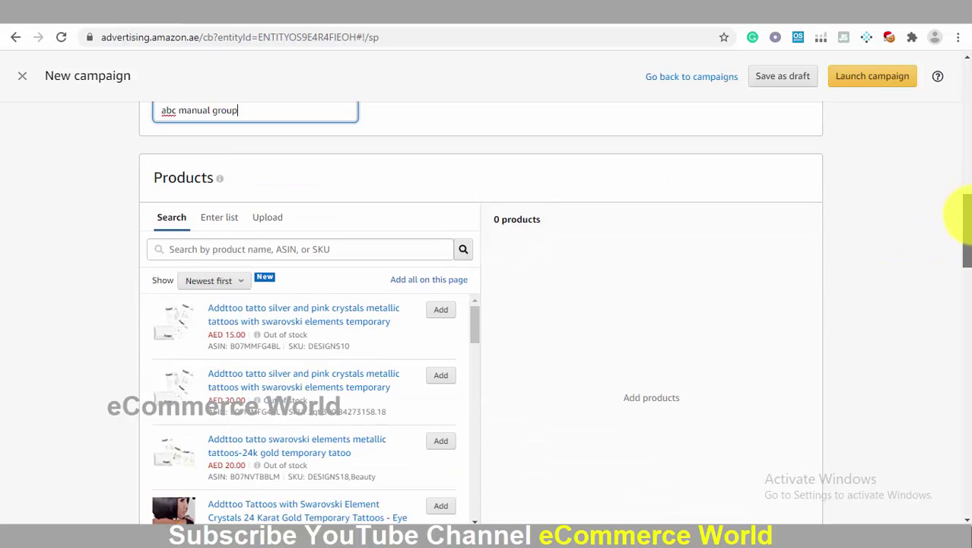
scroll(966, 216, "down", 1)
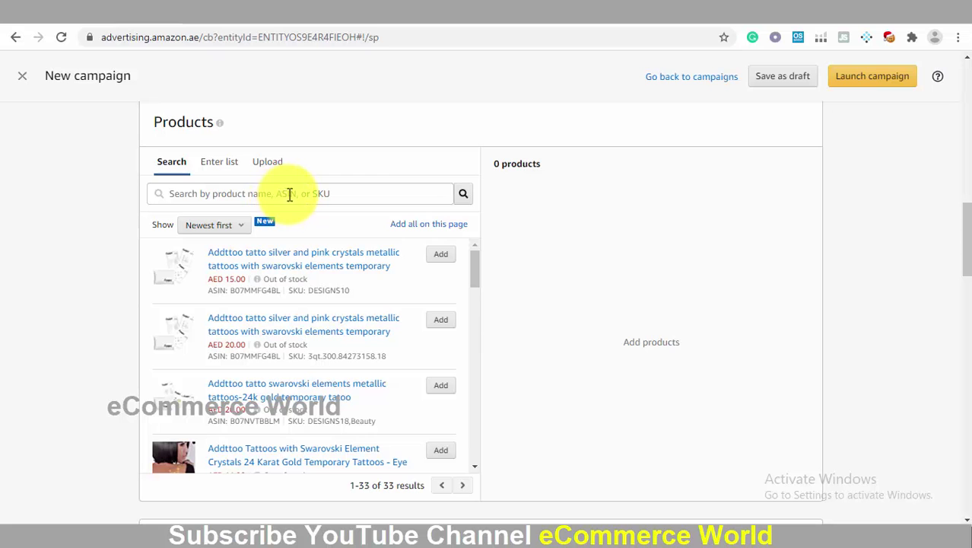
left_click(283, 24)
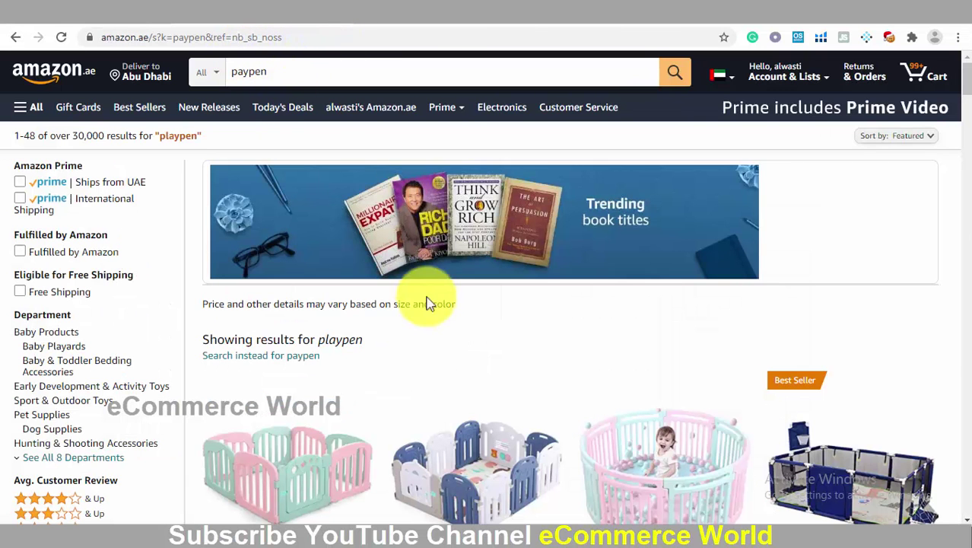
left_click(492, 472)
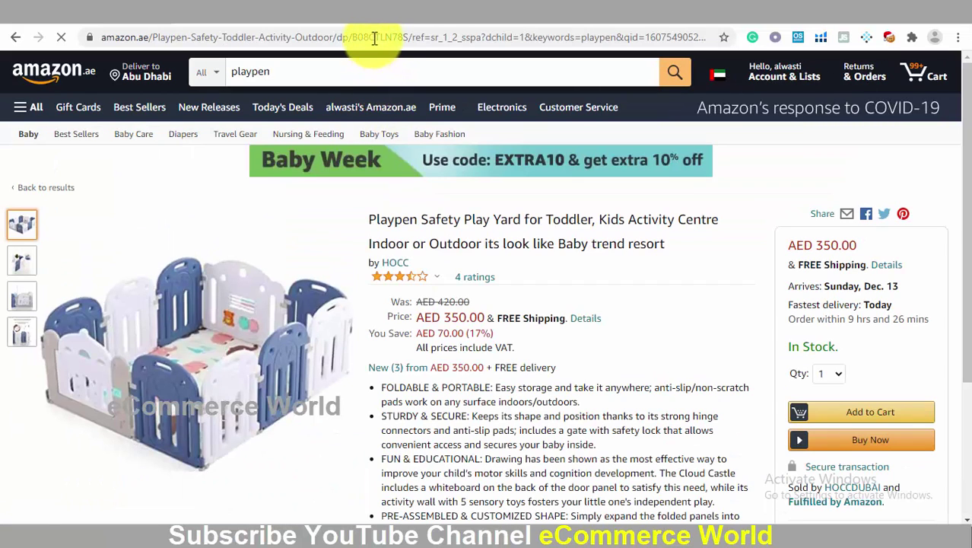
double_click(378, 38)
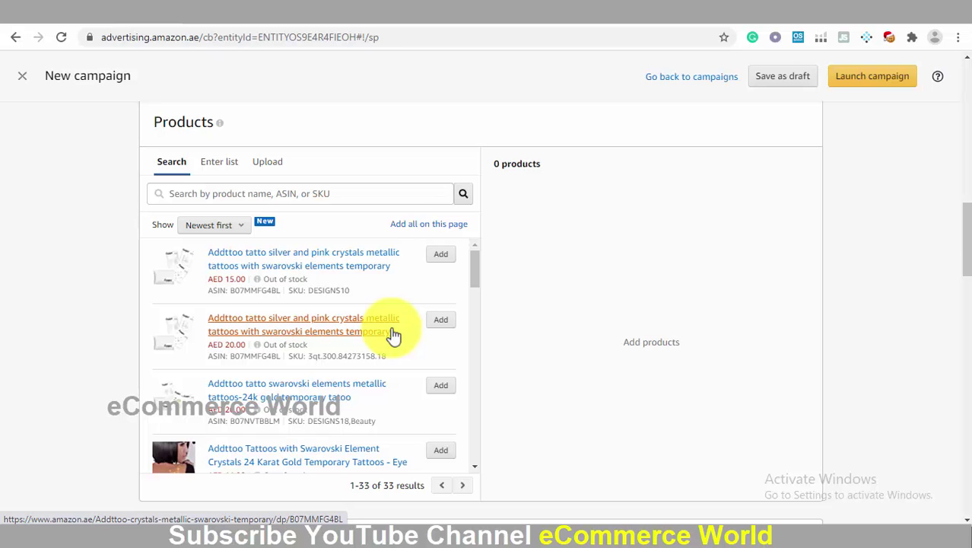
Add the AED 15.00 Addttoo silver and pink crystals metallic tattoos (SKU DESIGNS10) to the ABC Manual campaign's products.
left_click(438, 259)
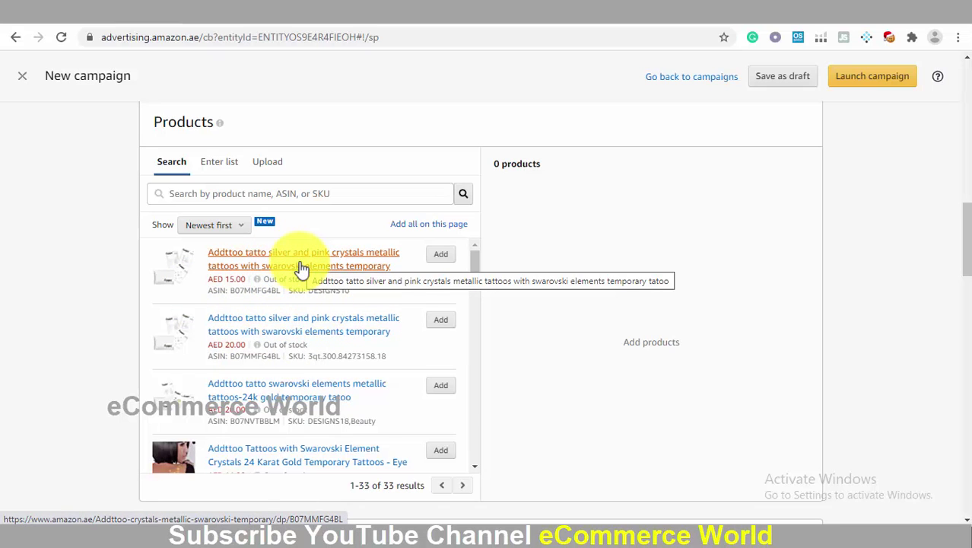
left_click(442, 256)
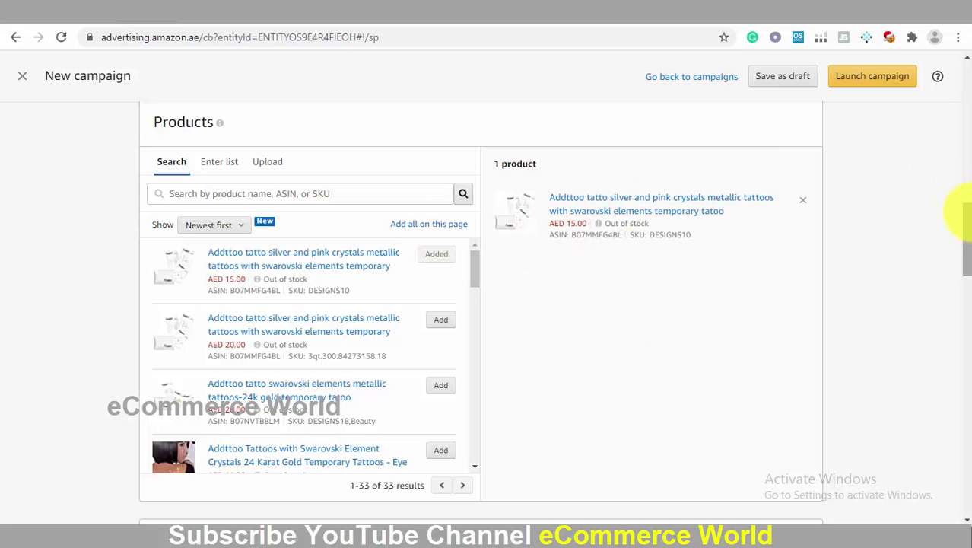
Compare the ad group's product targeting and keyword targeting options, finishing on keyword targeting.
left_click_drag(966, 224, 963, 286)
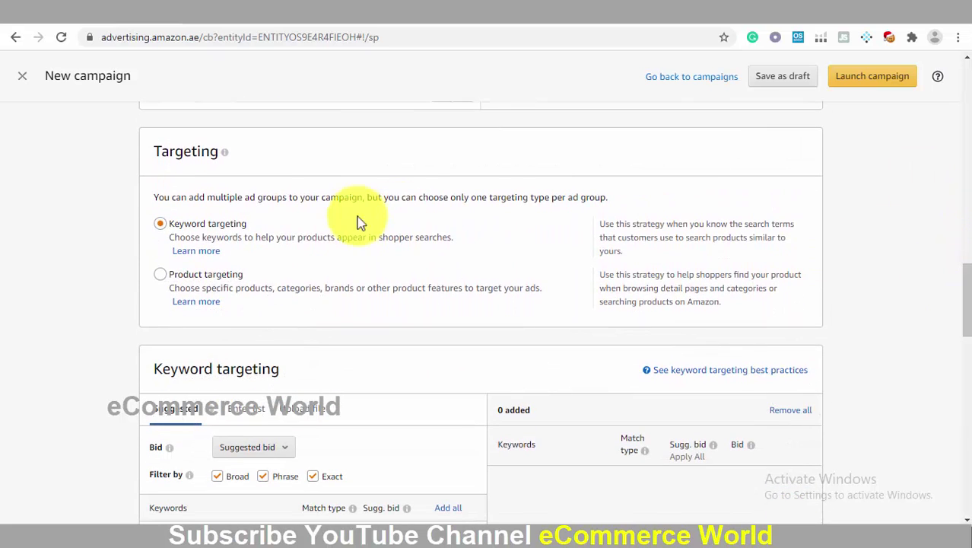
left_click(160, 276)
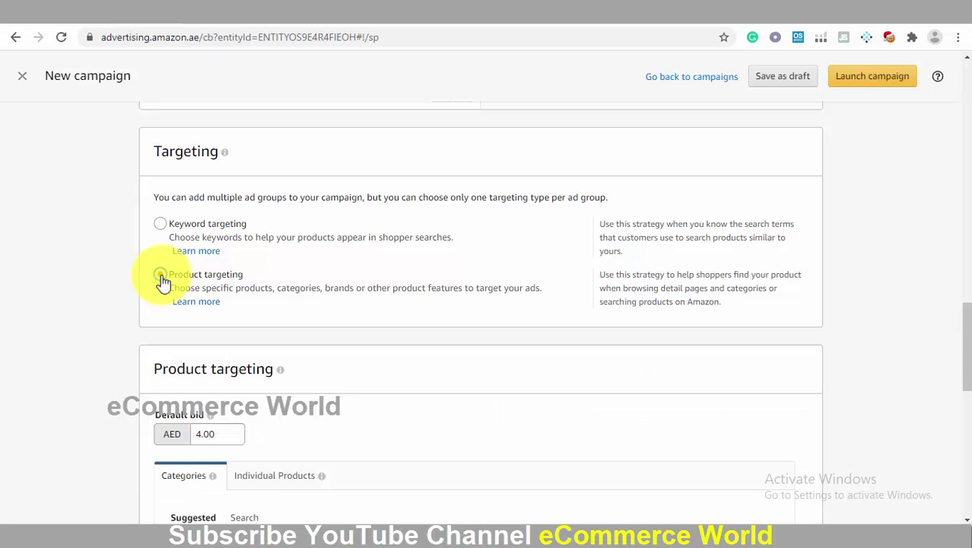
left_click(160, 224)
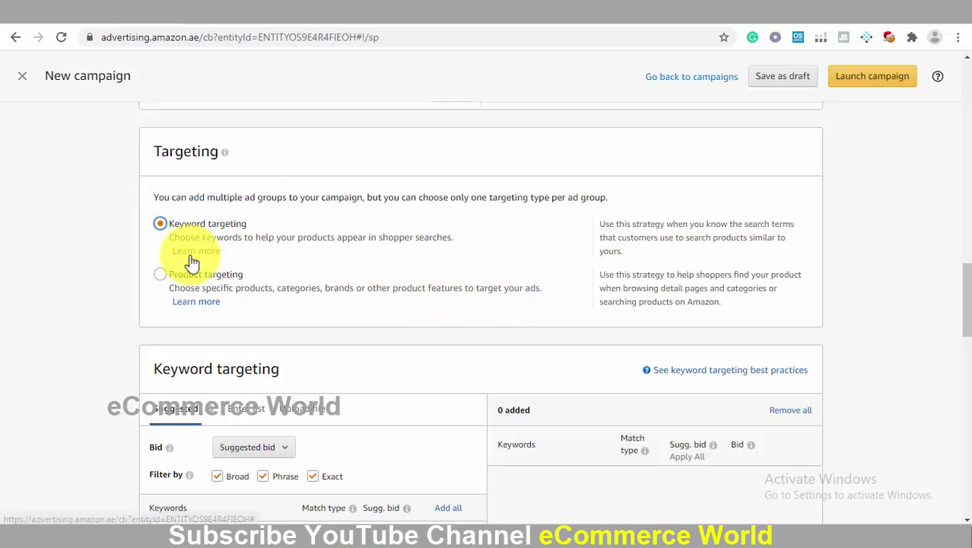
left_click(160, 275)
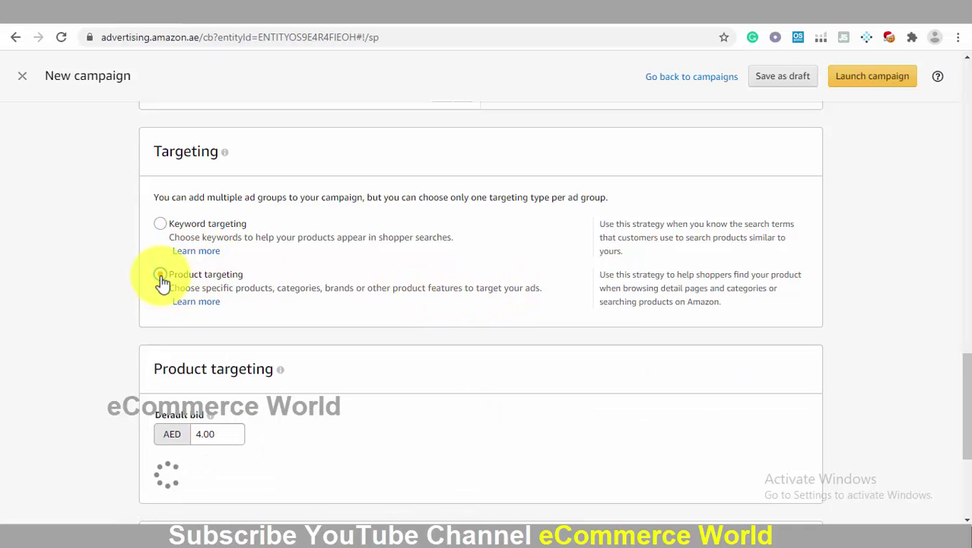
left_click(160, 224)
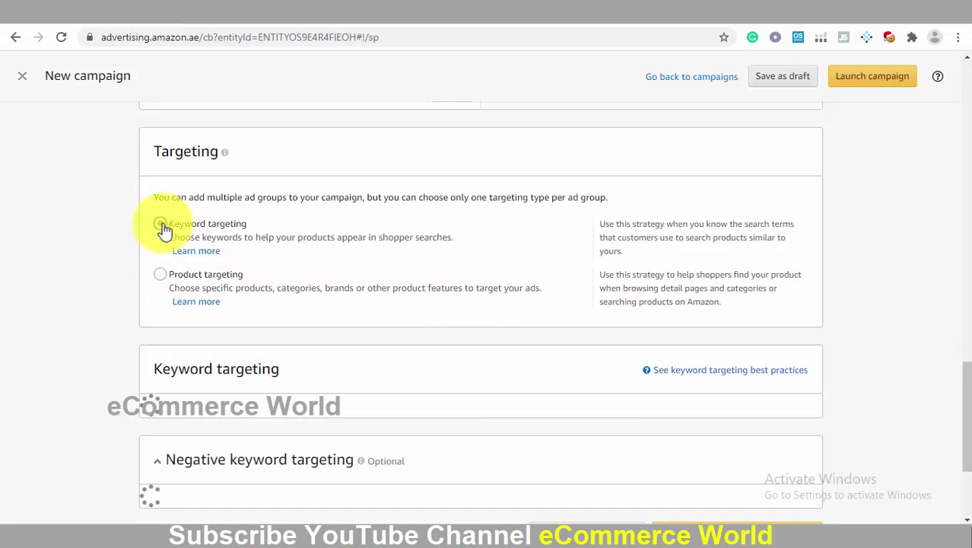
Switch keyword targeting to a manually entered list and limit the match types to Phrase and Exact.
left_click_drag(959, 294, 956, 332)
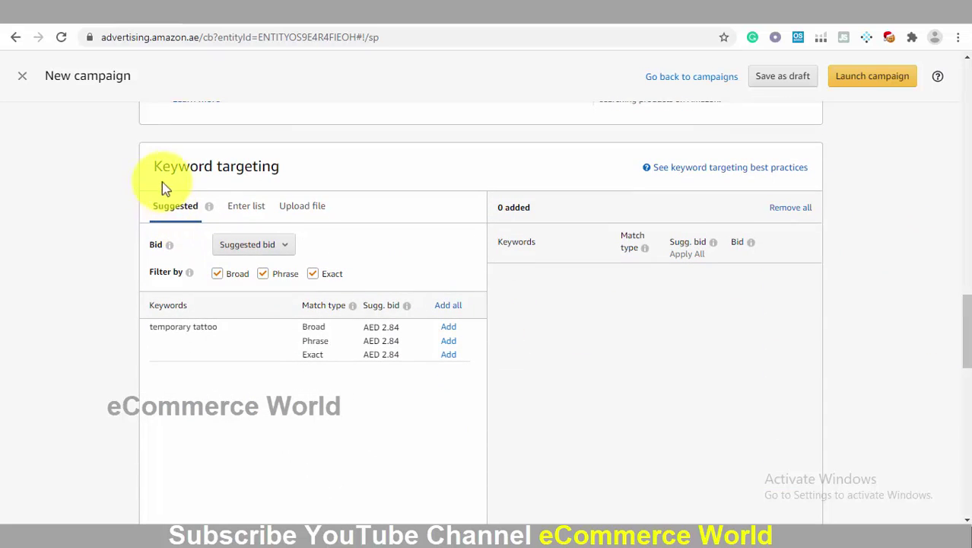
mouse_move(183, 273)
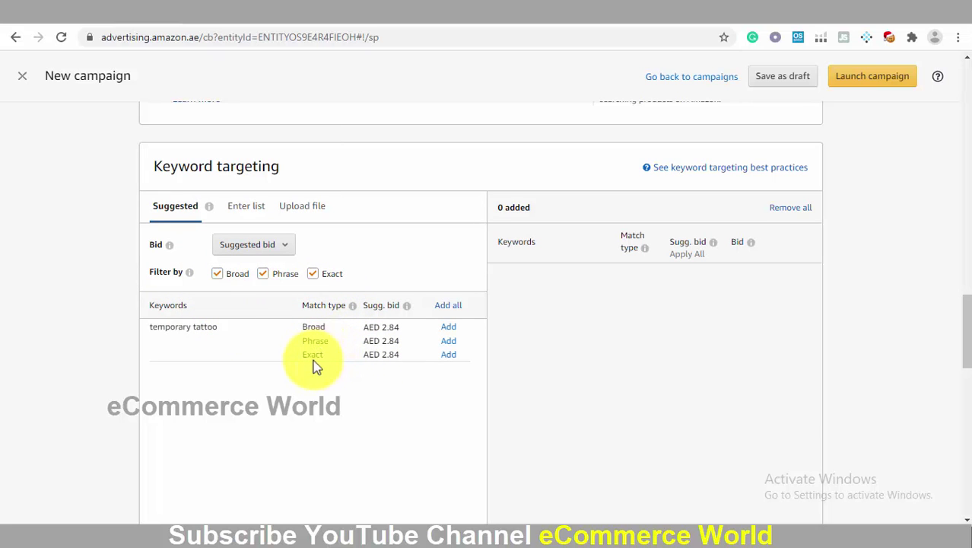
left_click(254, 217)
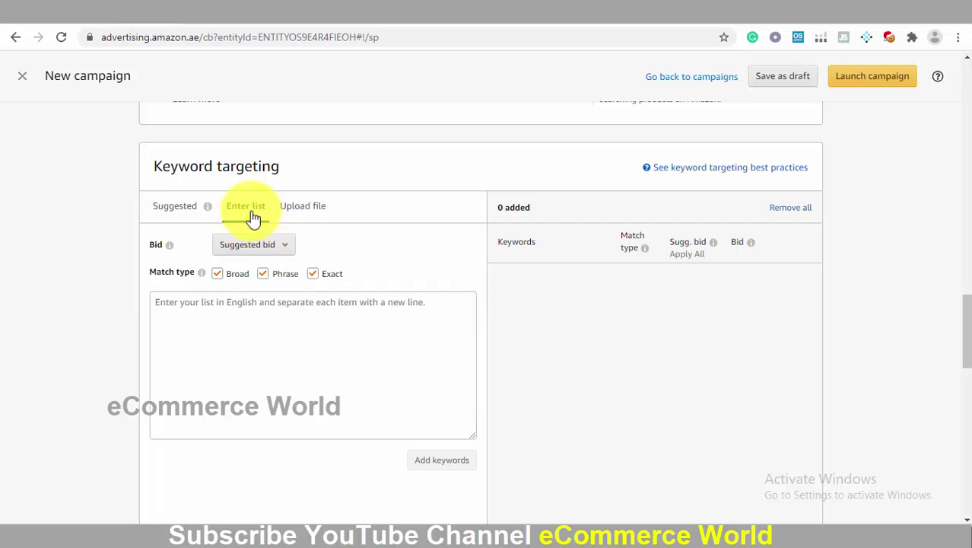
left_click(207, 314)
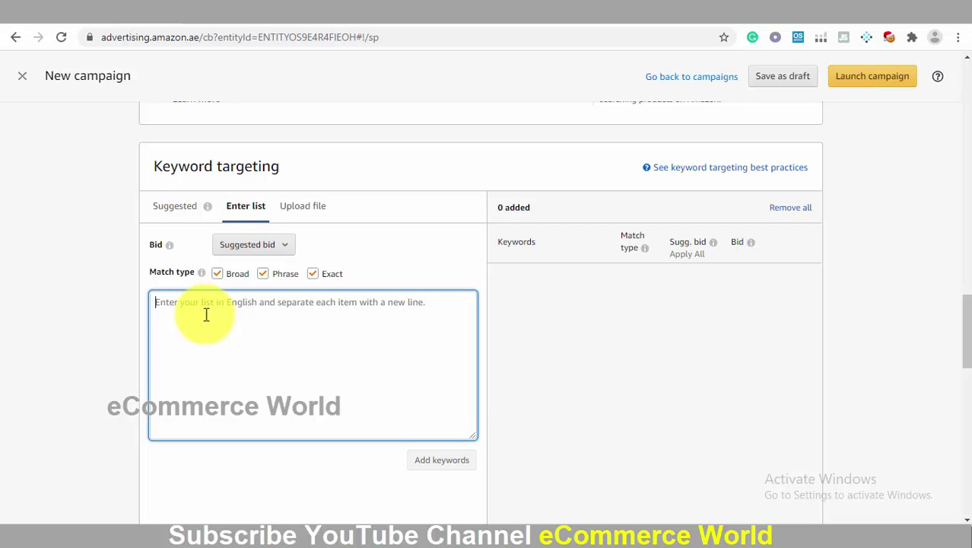
left_click(218, 275)
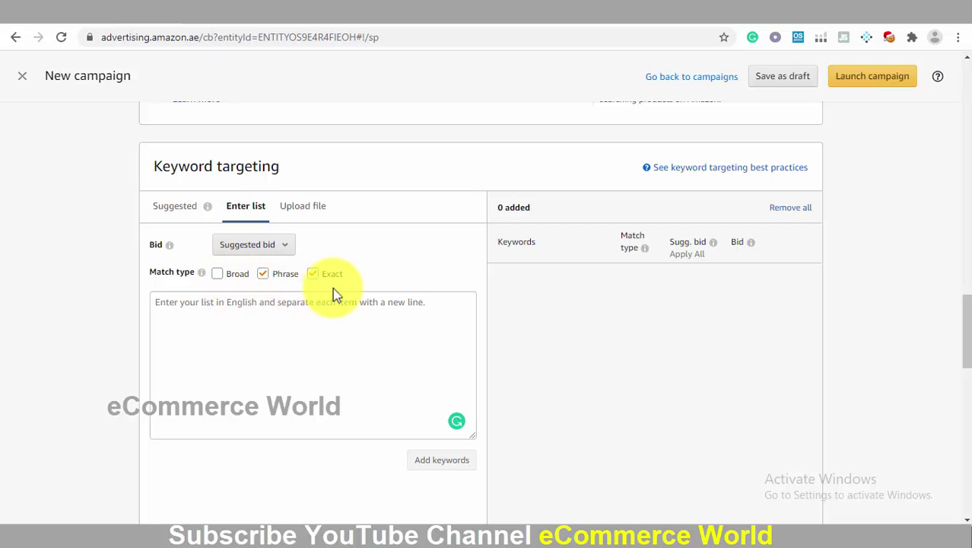
left_click(243, 307)
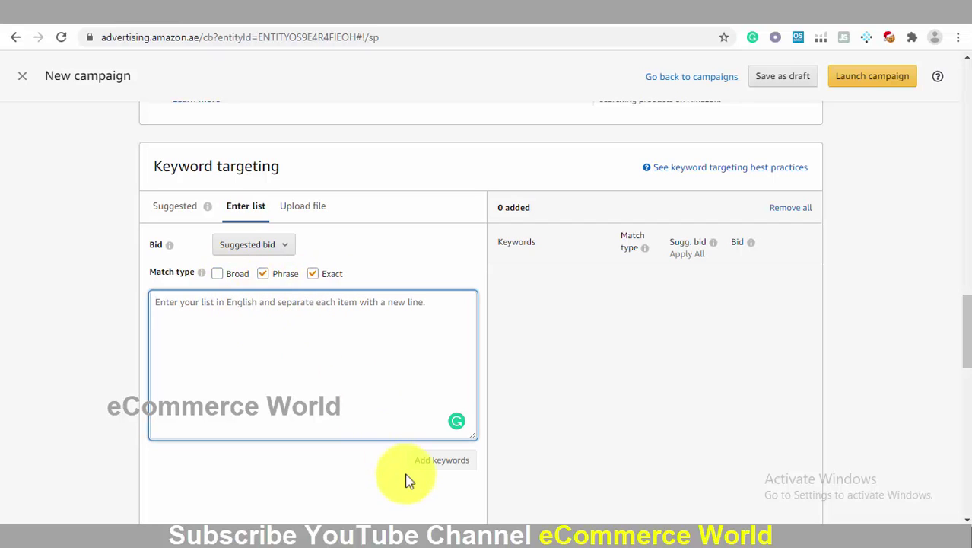
left_click(440, 460)
left_click(337, 357)
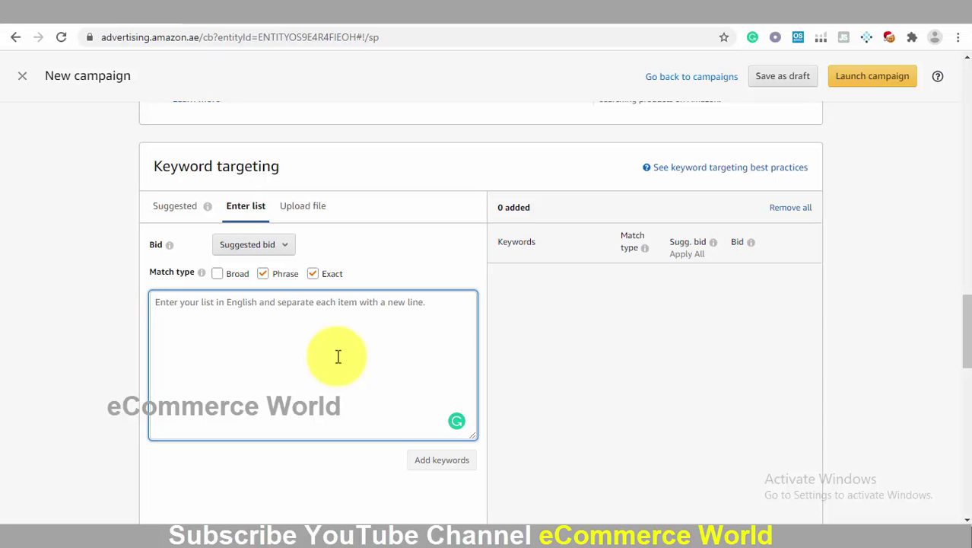
left_click(440, 459)
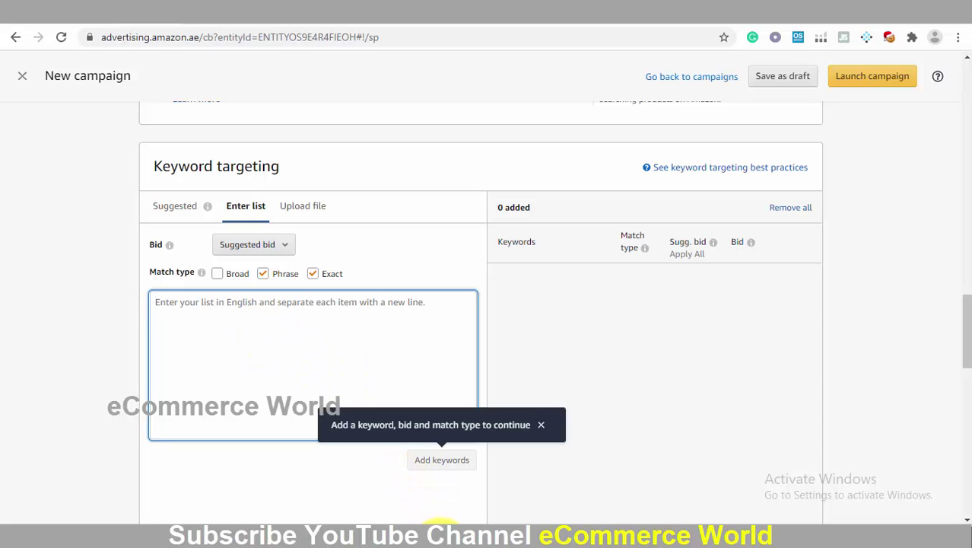
Copy the full sink rack keyword list, "Over Sink dish rack" to "Above sink shelf", from slide 8 in PowerPoint into the campaign's keyword list.
mouse_move(437, 532)
left_click(509, 481)
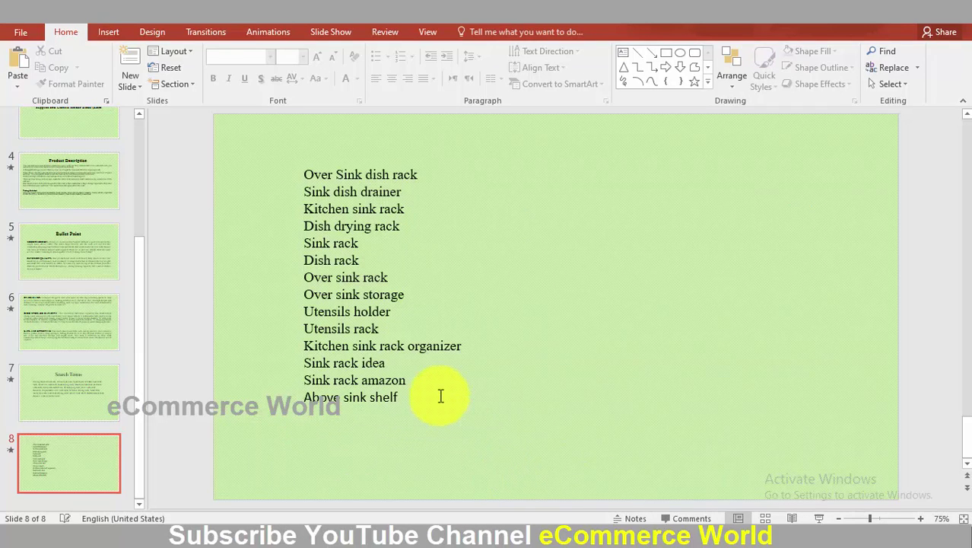
left_click(394, 373)
key("ctrl+a")
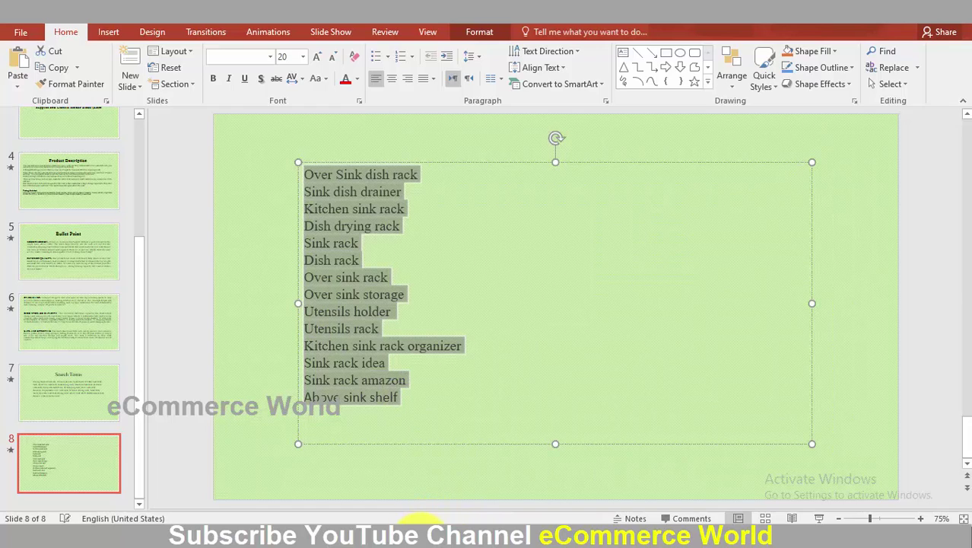
left_click(422, 537)
left_click(313, 333)
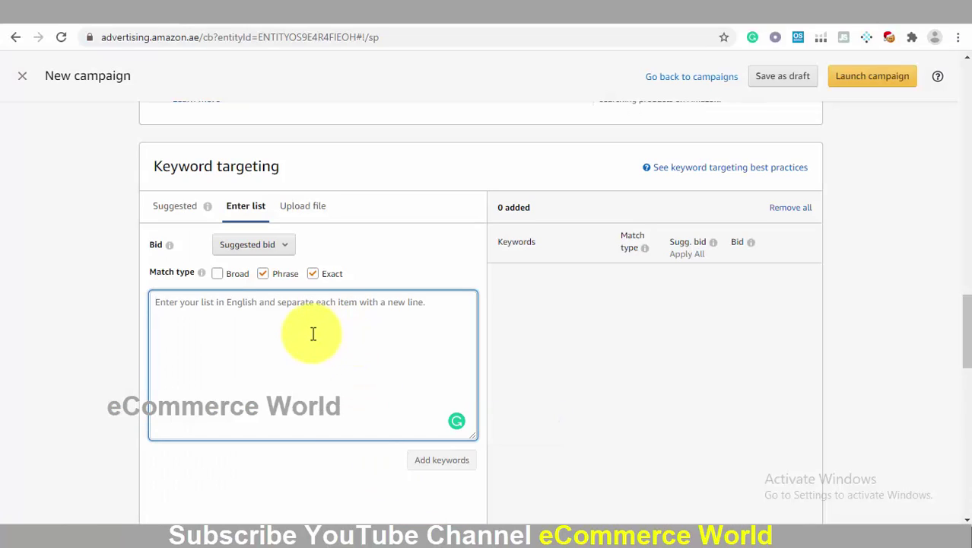
key("ctrl+v")
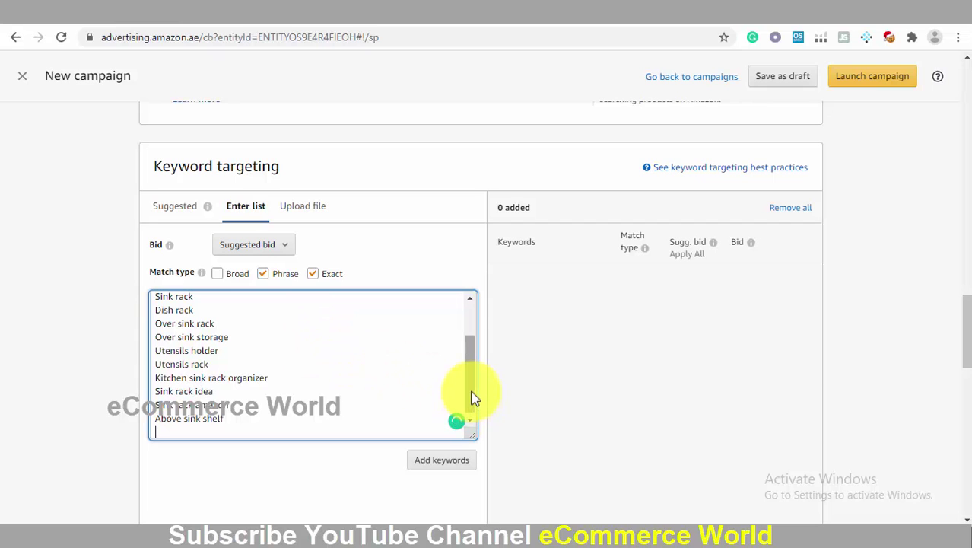
left_click_drag(471, 396, 472, 372)
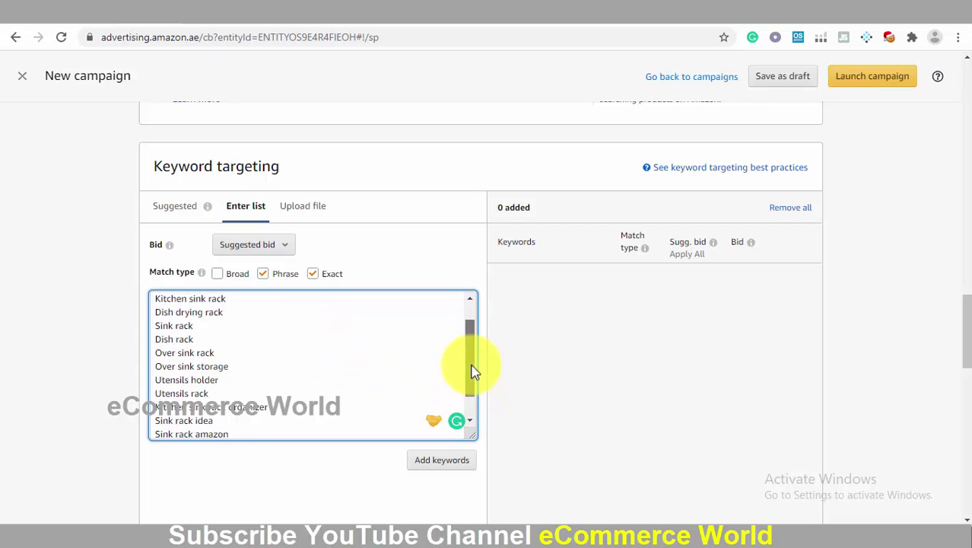
scroll(469, 402, "up", 1)
scroll(463, 439, "down", 3)
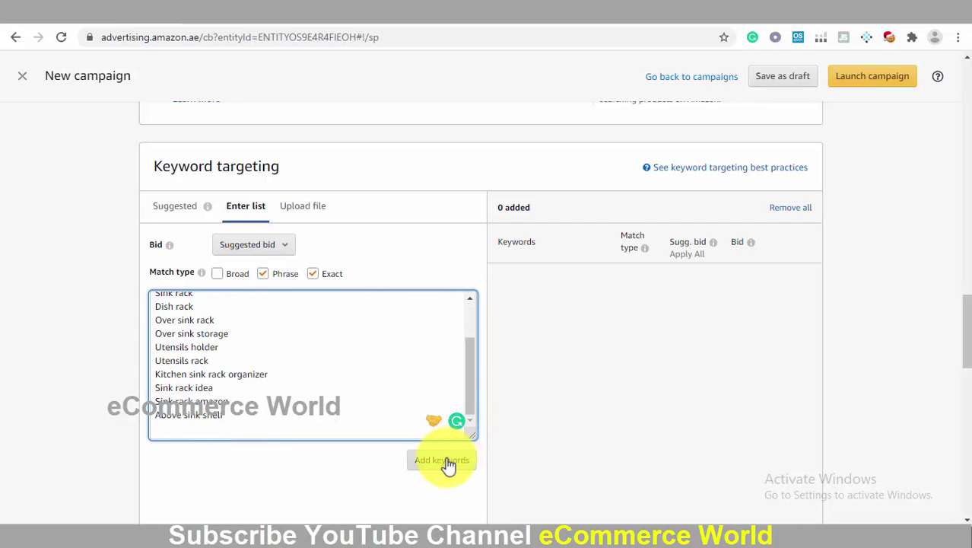
Add the entered keywords to the campaign, with a bid of AED 2 for those lacking a suggested bid.
left_click(445, 461)
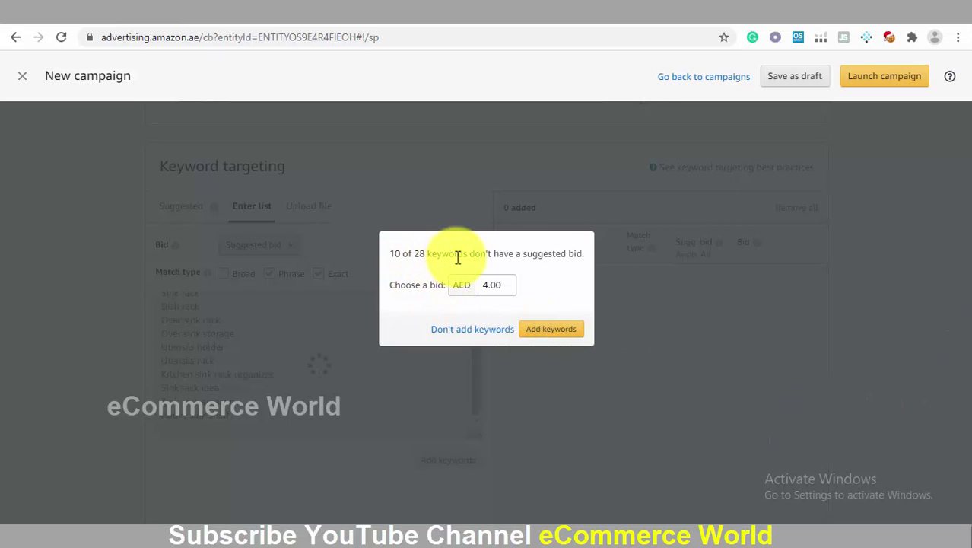
left_click(534, 325)
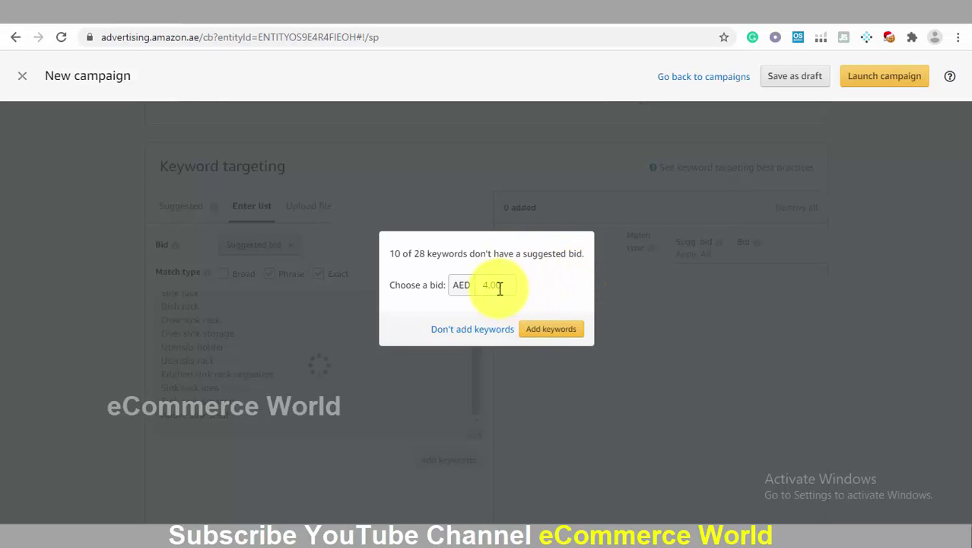
left_click(512, 285)
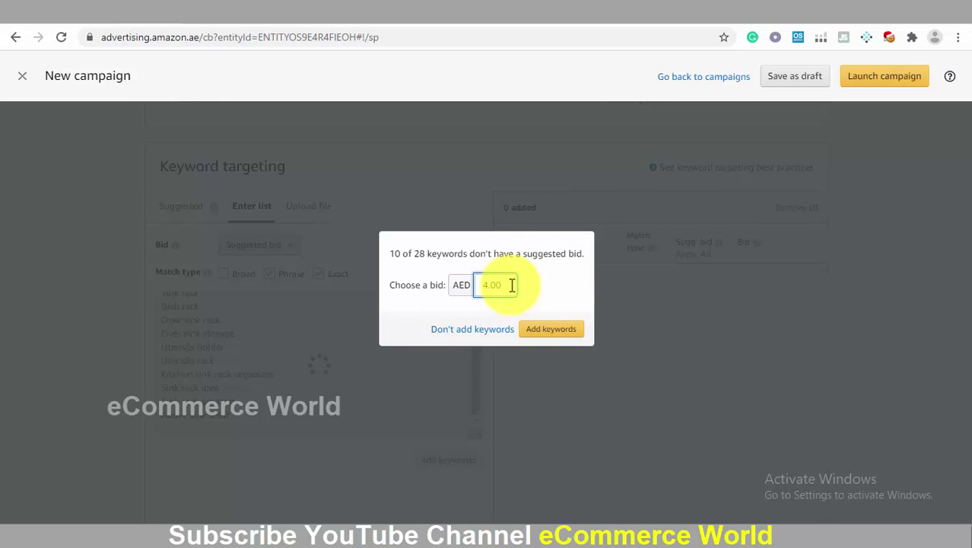
key("BackSpace")
key("BackSpace")
key("BackSpace")
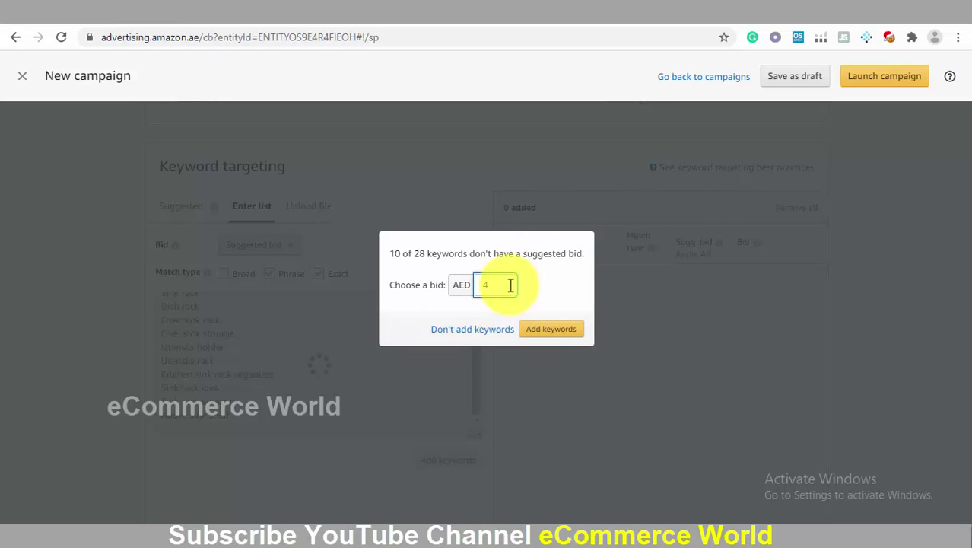
key("BackSpace")
type("2")
left_click(571, 333)
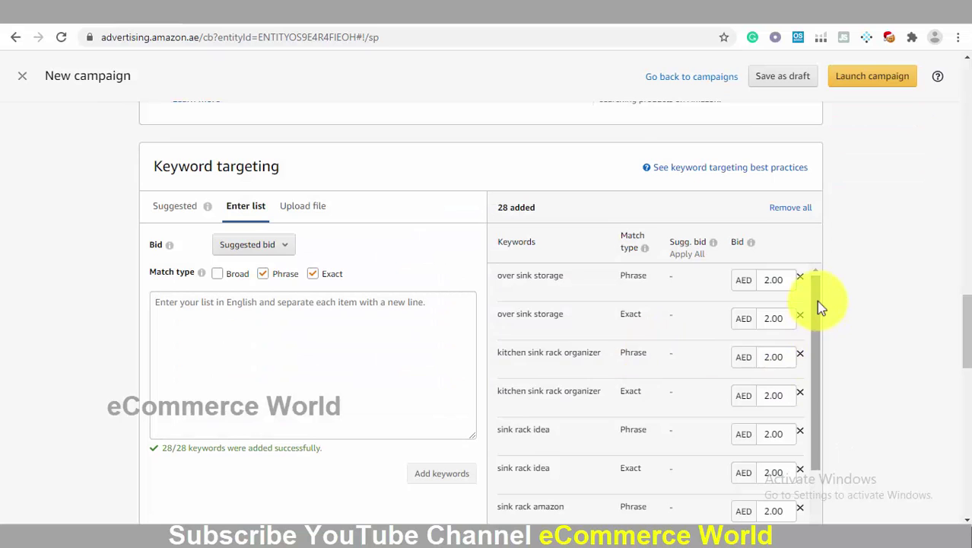
Review the match types and bids of the added keywords, and examine the optional negative keyword targeting settings.
left_click_drag(819, 302, 825, 430)
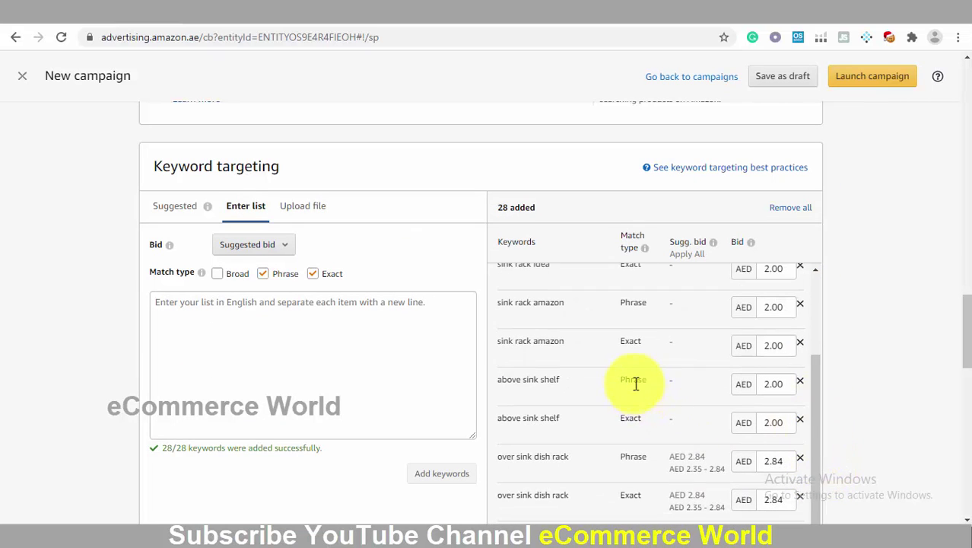
mouse_move(214, 279)
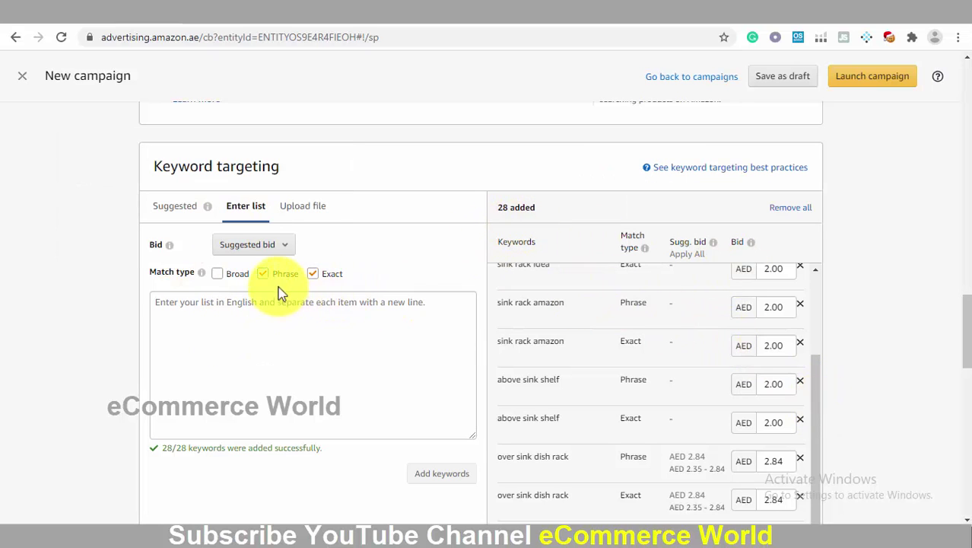
left_click_drag(820, 386, 820, 474)
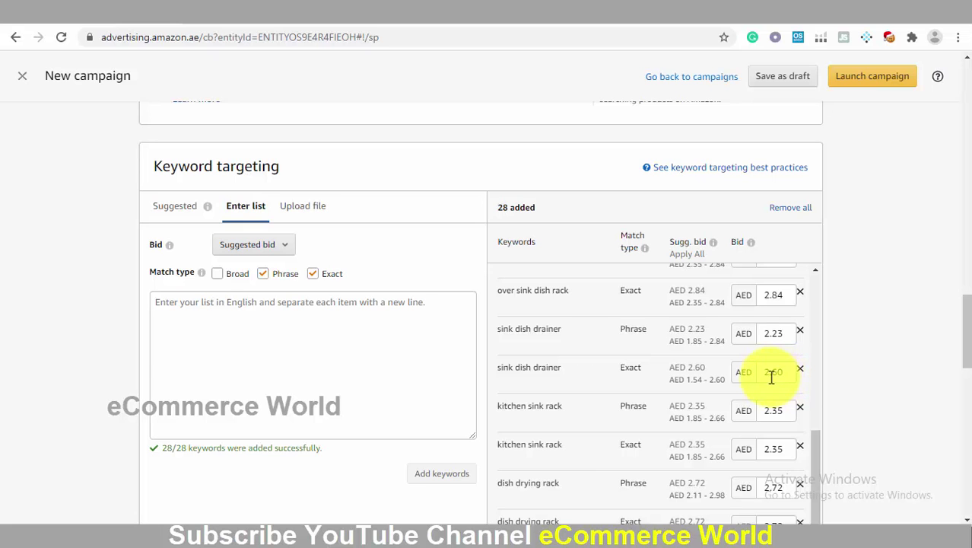
left_click_drag(966, 312, 965, 403)
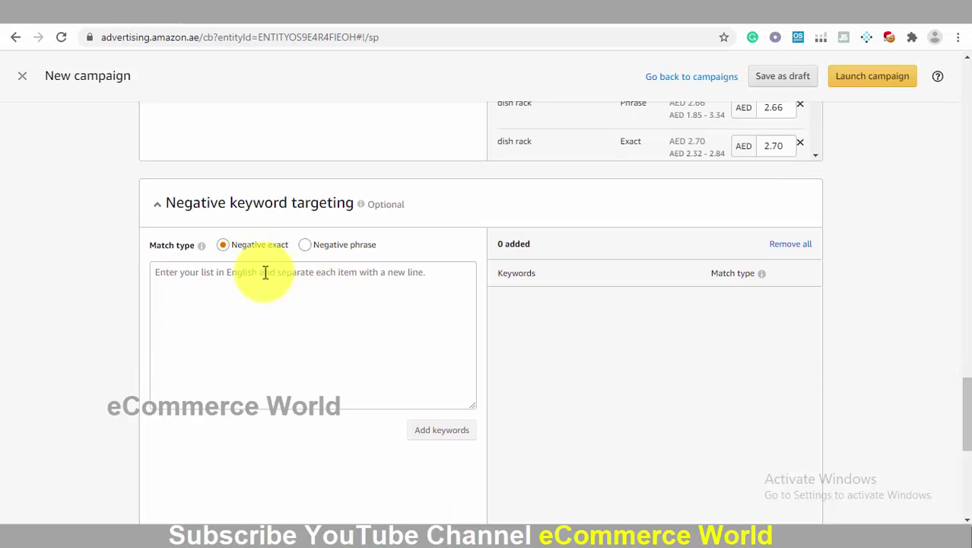
left_click(300, 284)
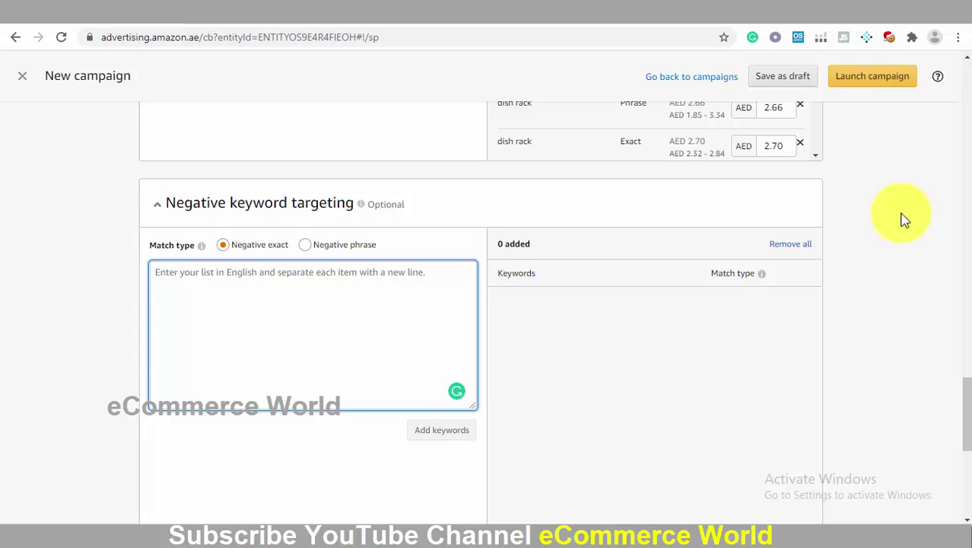
scroll(967, 377, "up", 5)
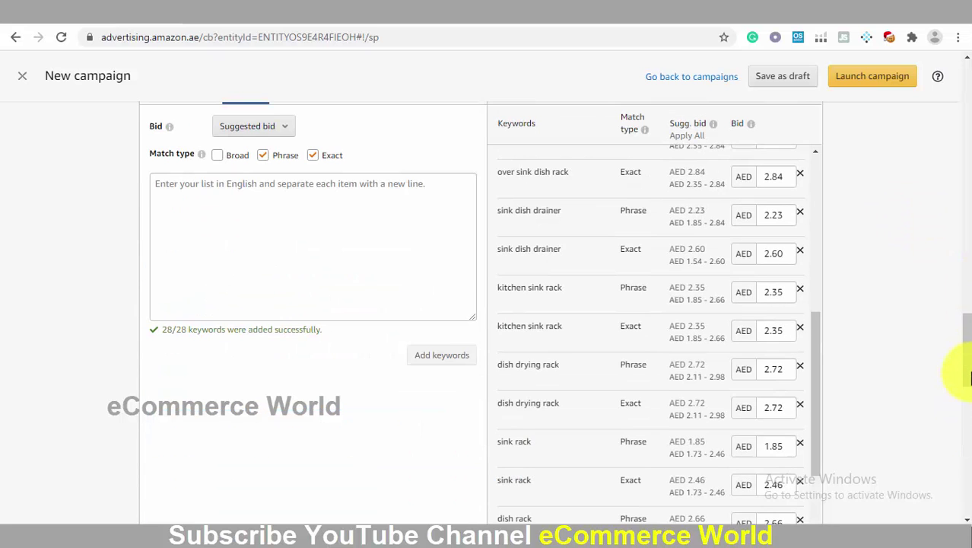
scroll(967, 373, "up", 1)
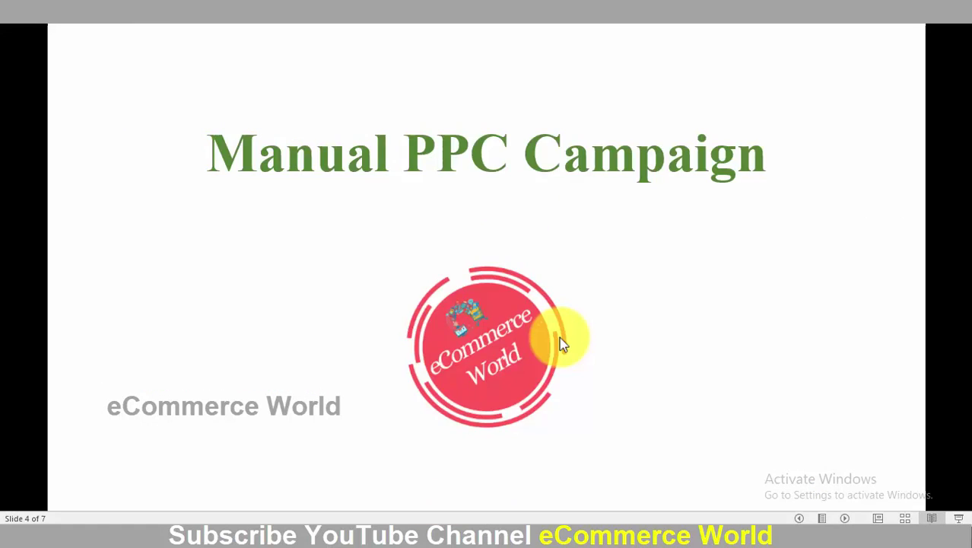
Advance the PowerPoint presentation from the "Manual PPC Campaign" slide to slide 5.
left_click(559, 344)
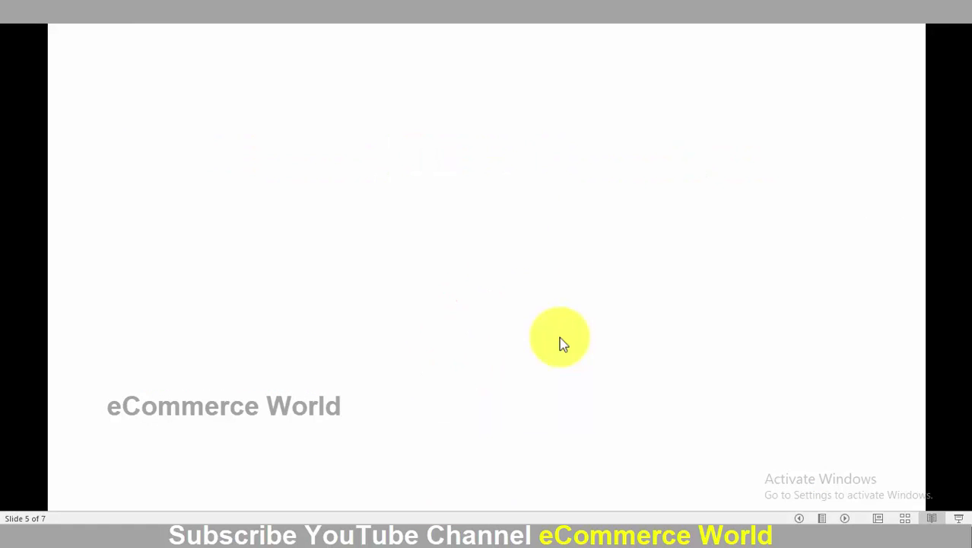